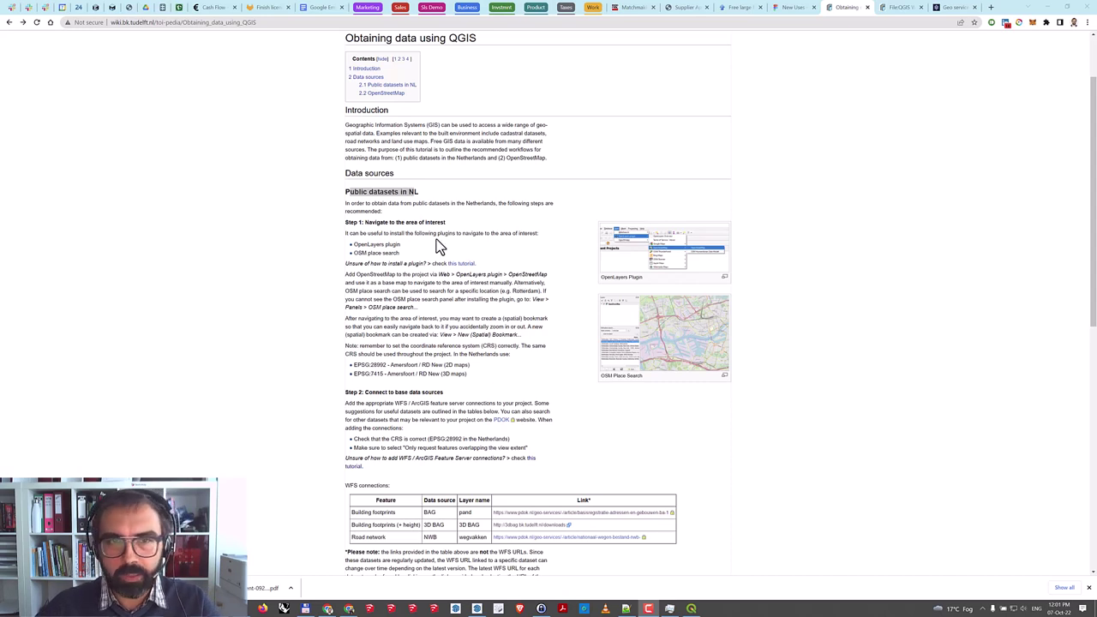
Highlight the 'Public datasets in NL' heading and the tutorial's web address, then return to QGIS.
drag(344, 192, 419, 194)
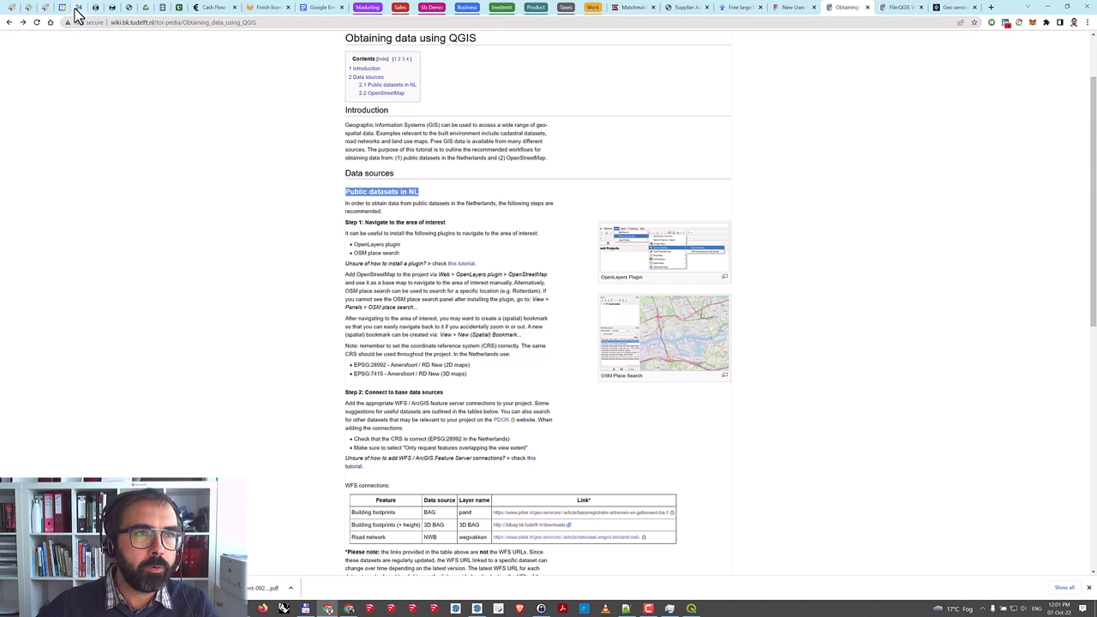
click(133, 24)
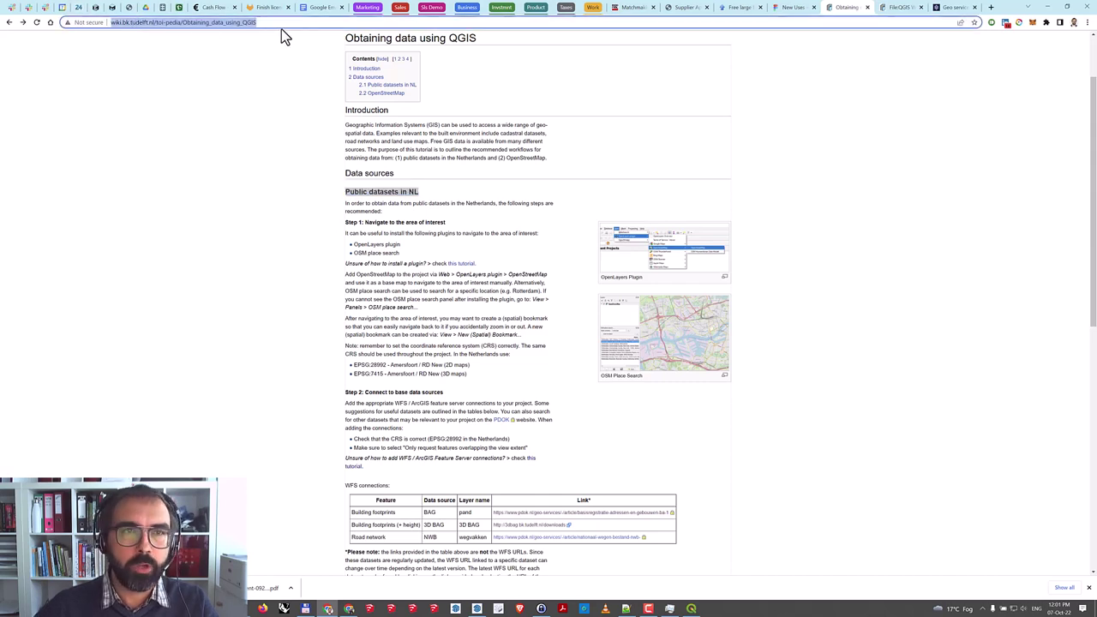
click(154, 23)
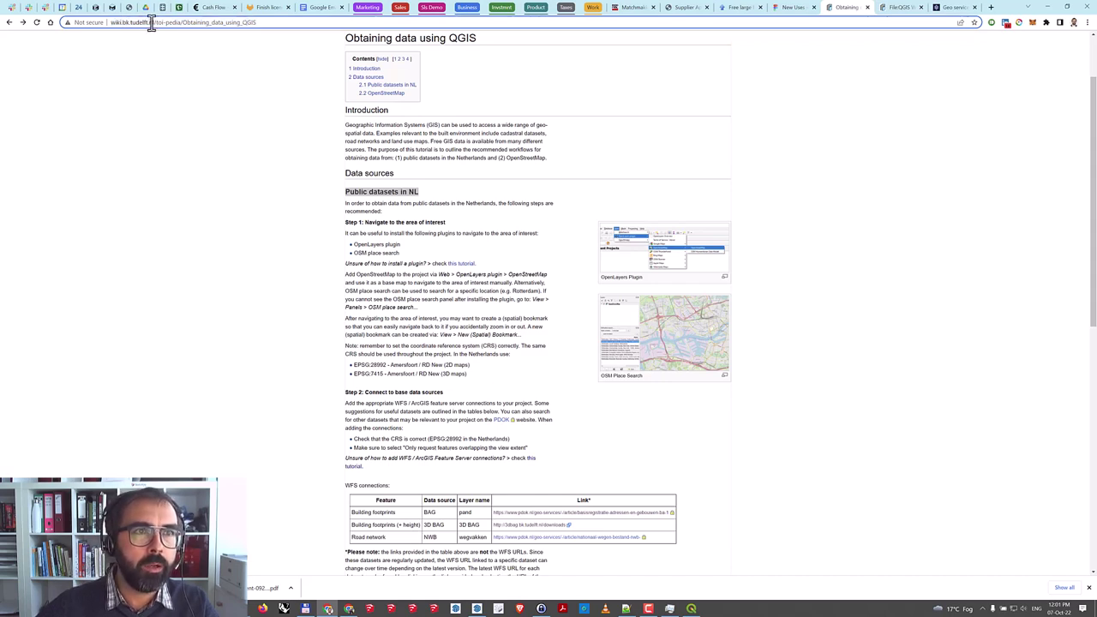
drag(264, 23, 85, 24)
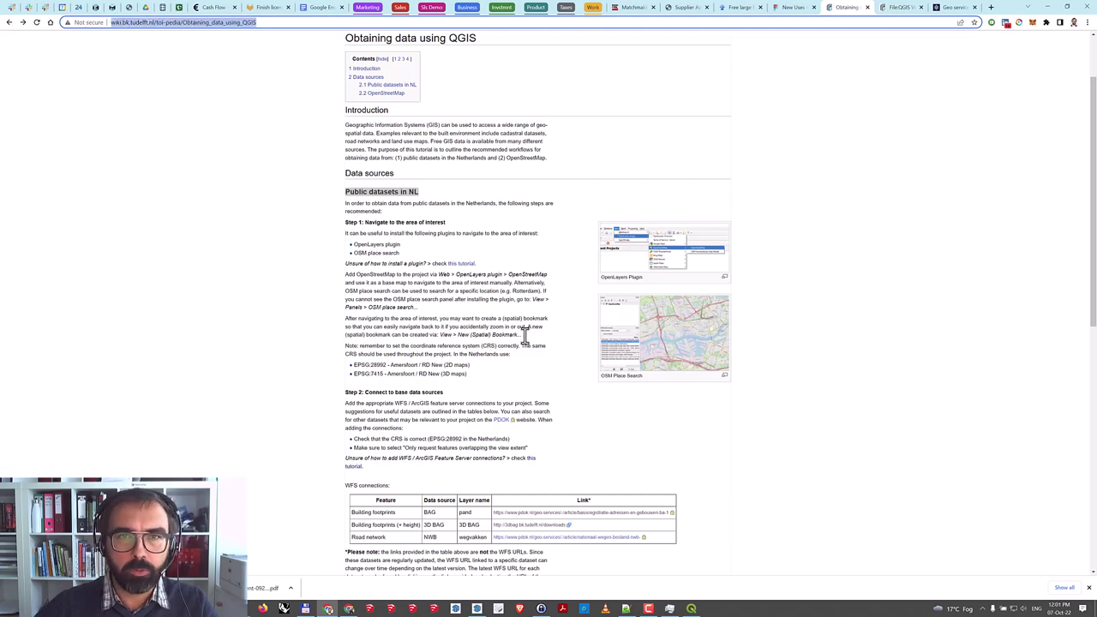
key(alt+Tab)
key(alt+Tab)
key(alt+Tab)
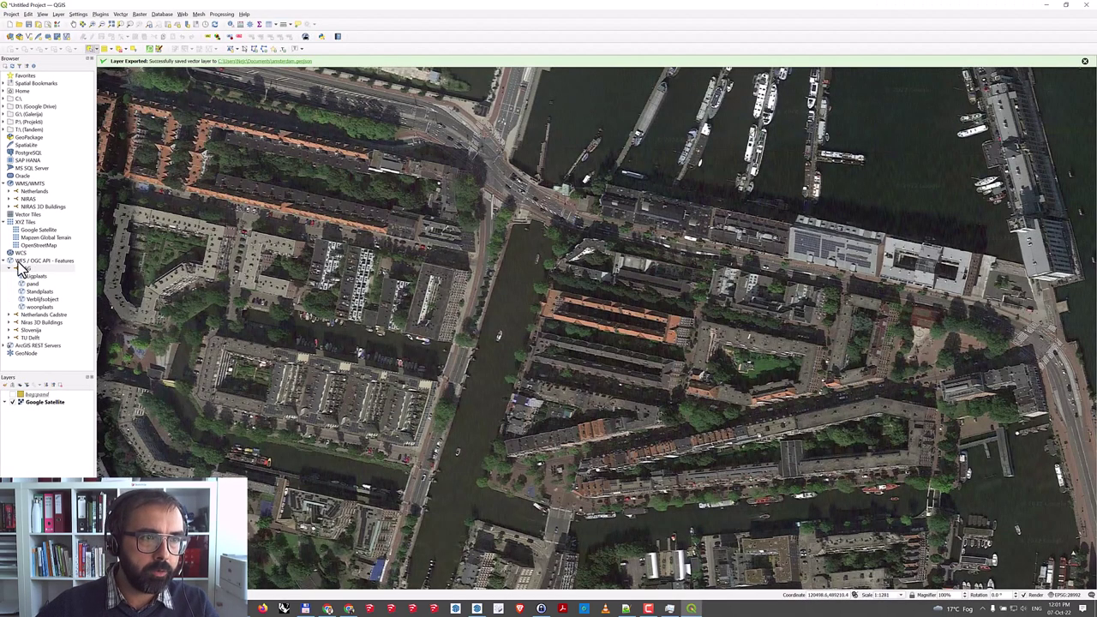
Add the BAG 'pand' WFS layer to the map and zoom into central Amsterdam.
click(19, 261)
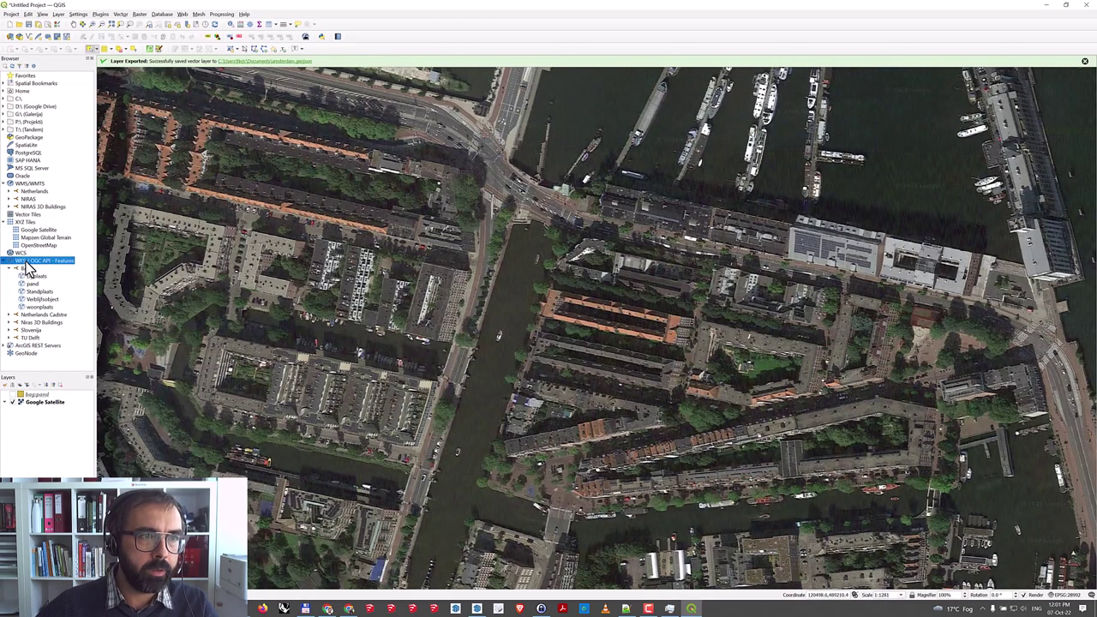
click(24, 269)
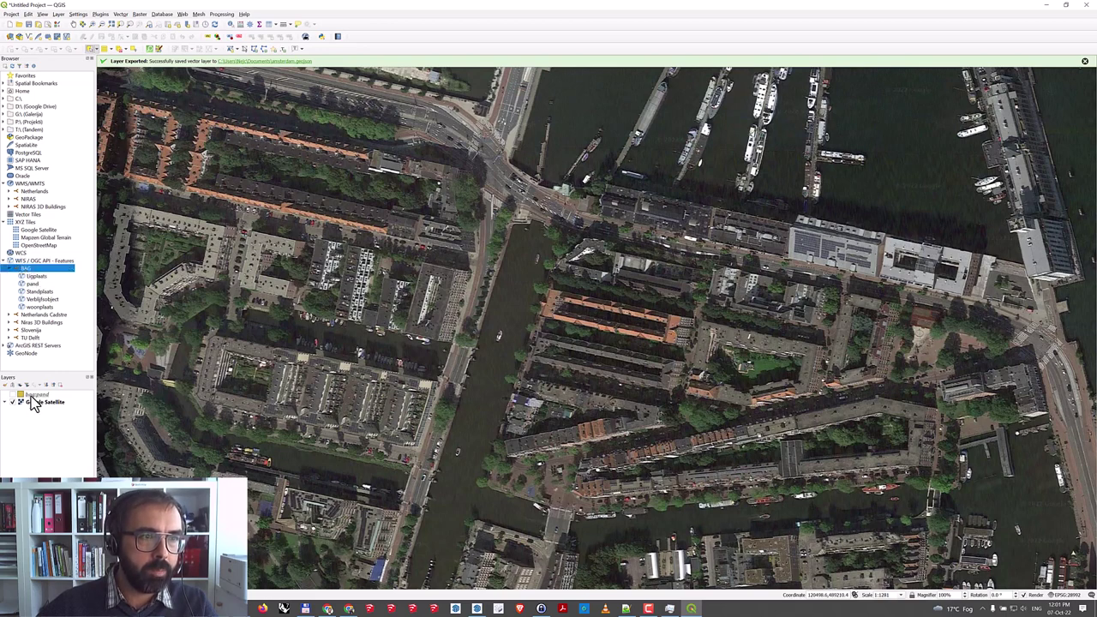
drag(30, 398, 26, 399)
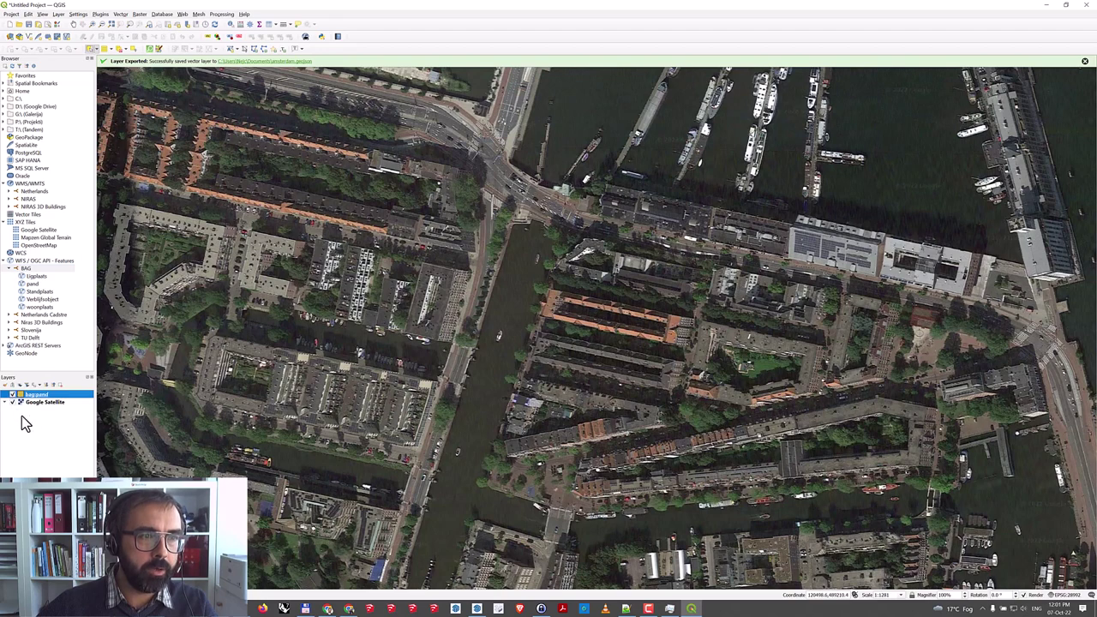
scroll(597, 363, down, 3)
scroll(600, 364, down, 3)
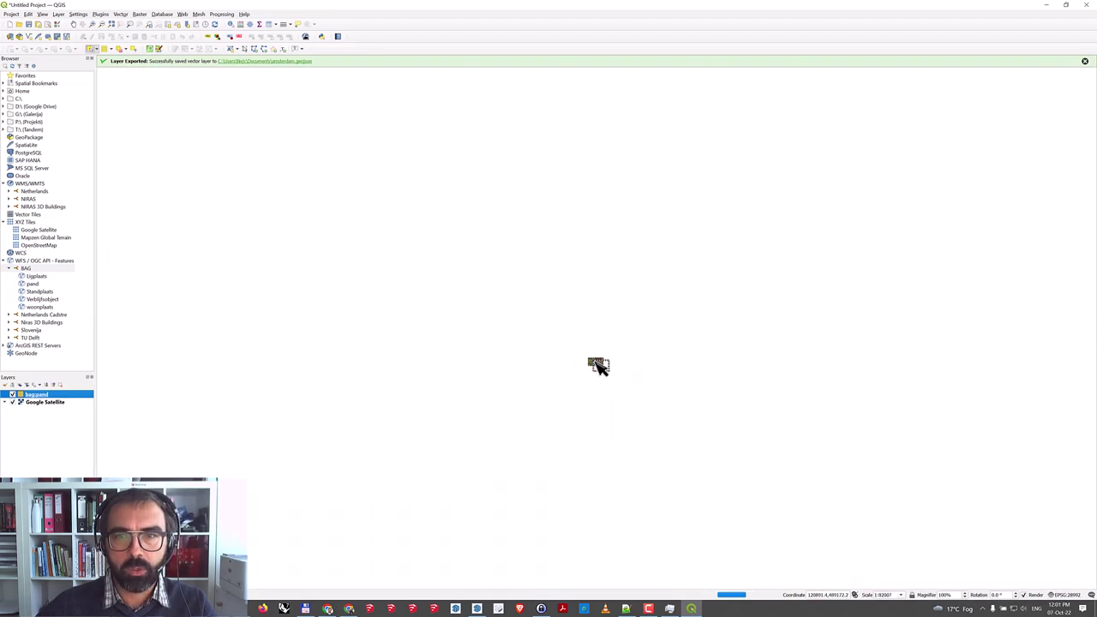
scroll(605, 374, up, 3)
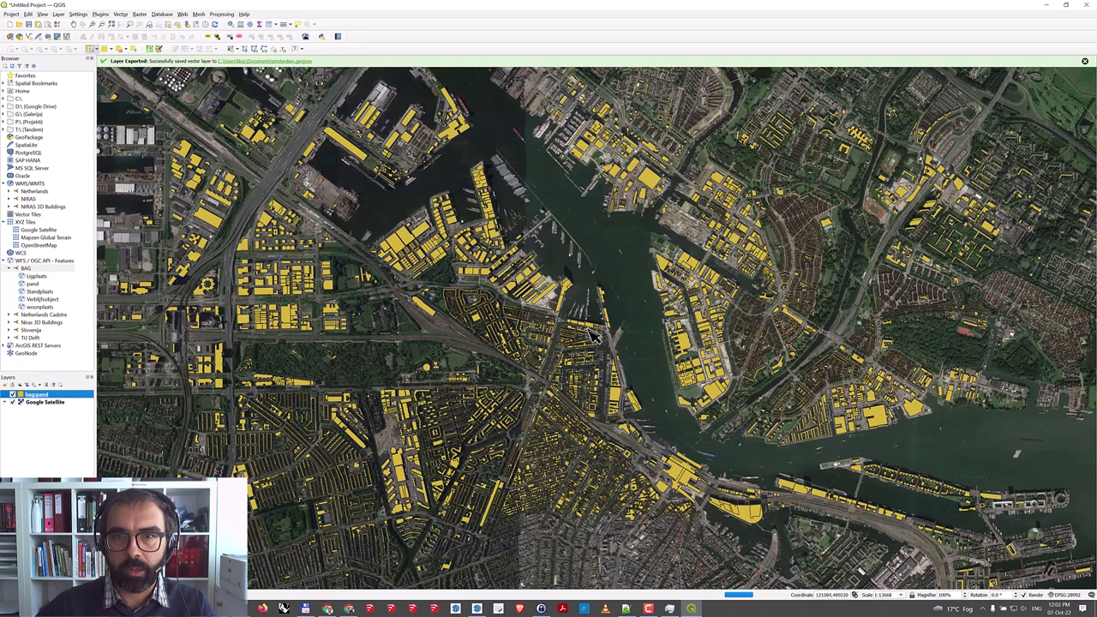
scroll(593, 336, up, 4)
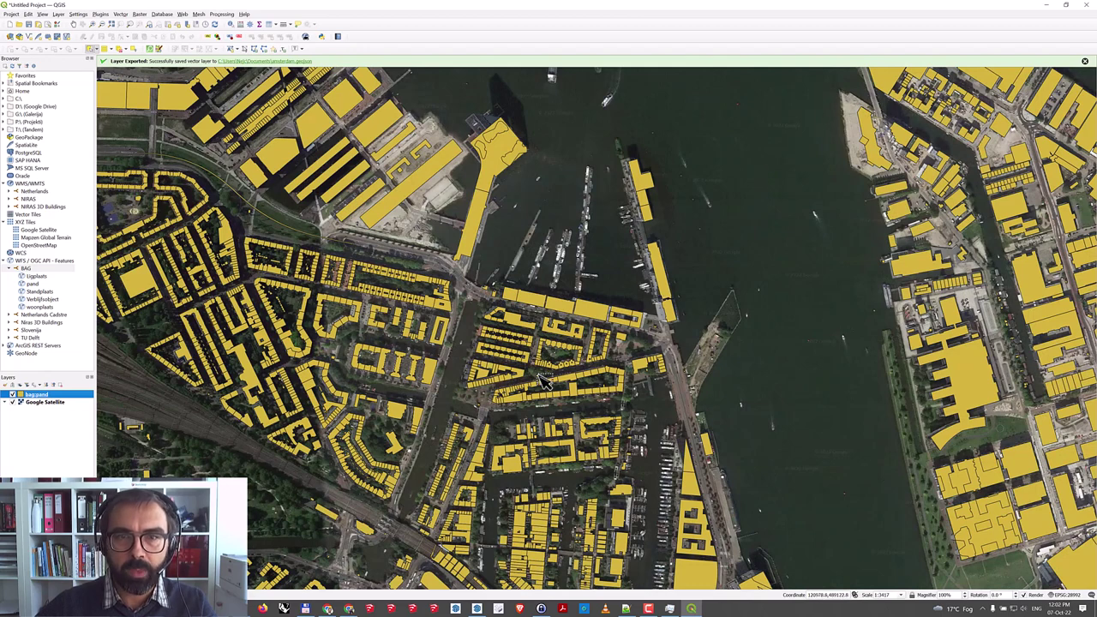
scroll(544, 383, up, 1)
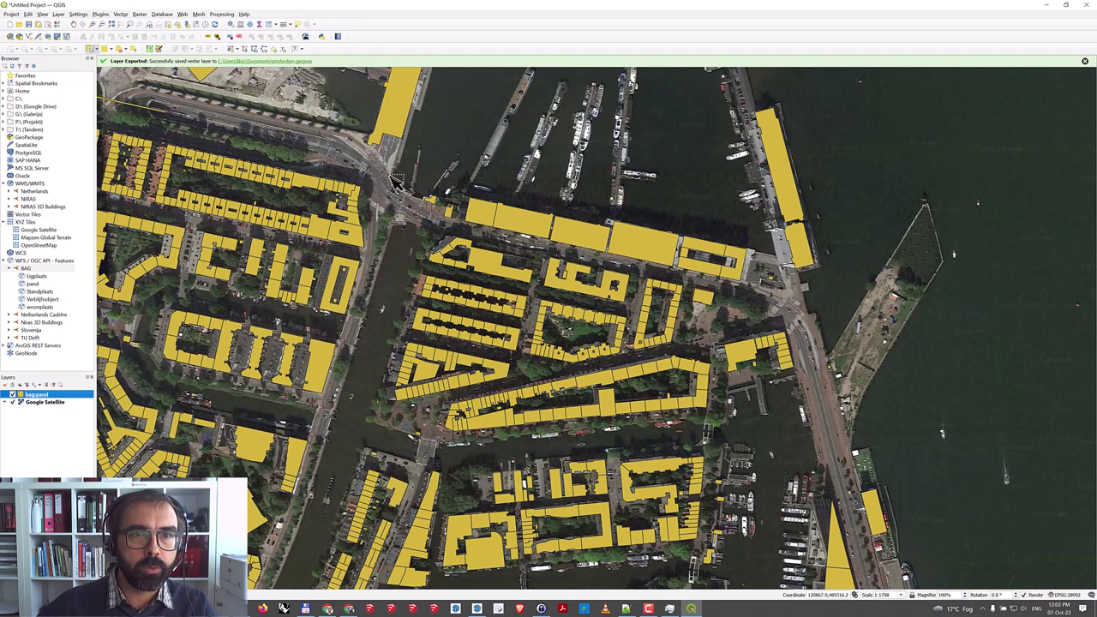
Select the building footprints in the central map area, copy them, and bring up Paste Features As.
drag(271, 144, 904, 502)
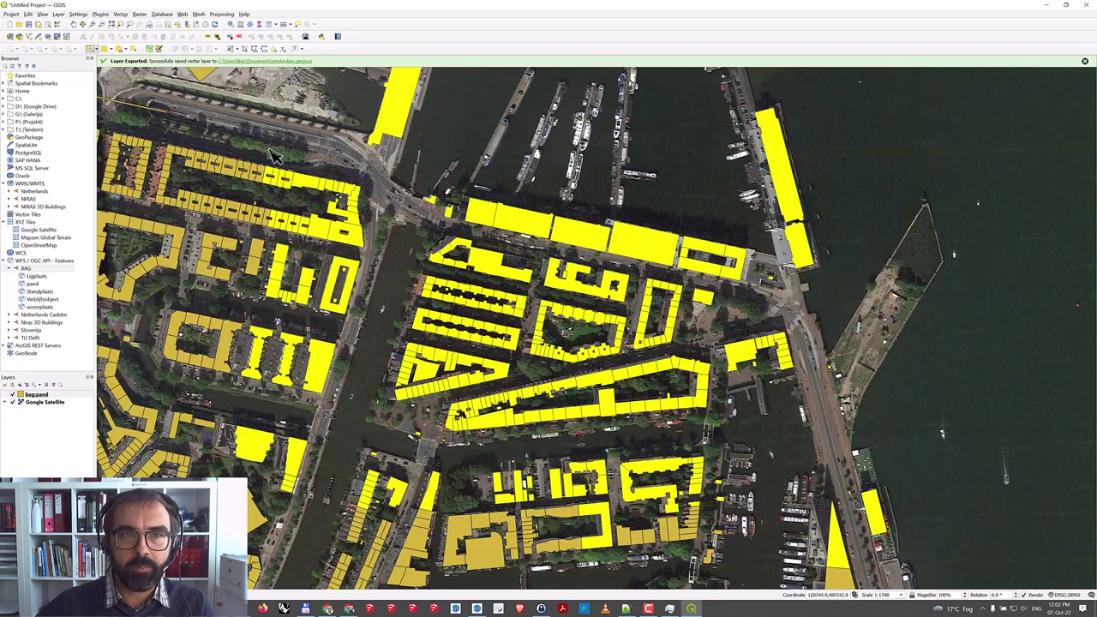
click(29, 15)
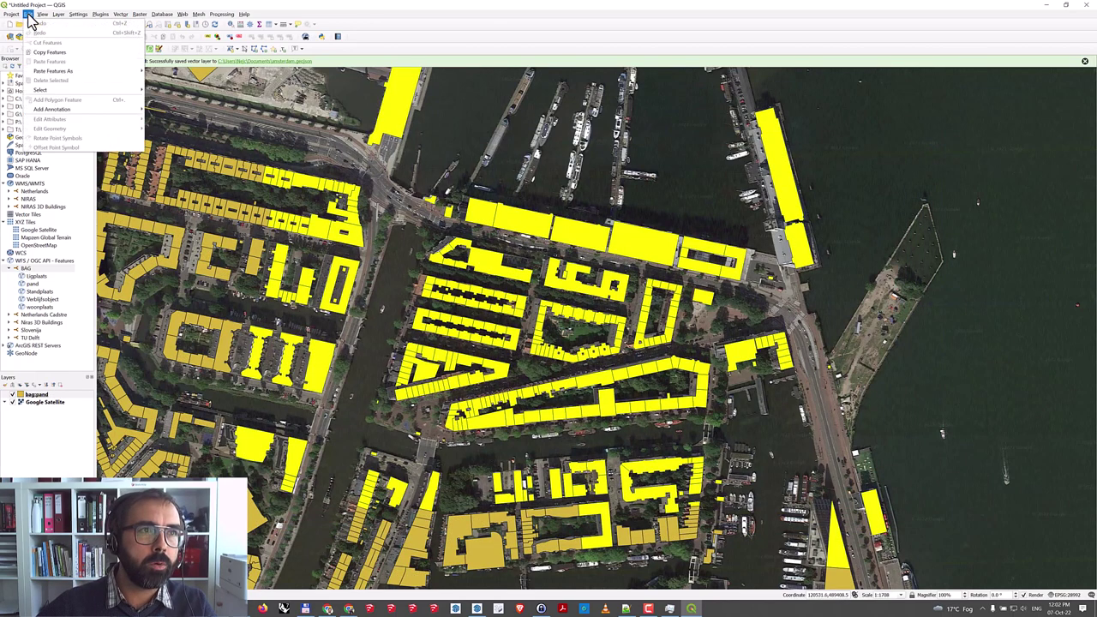
click(47, 52)
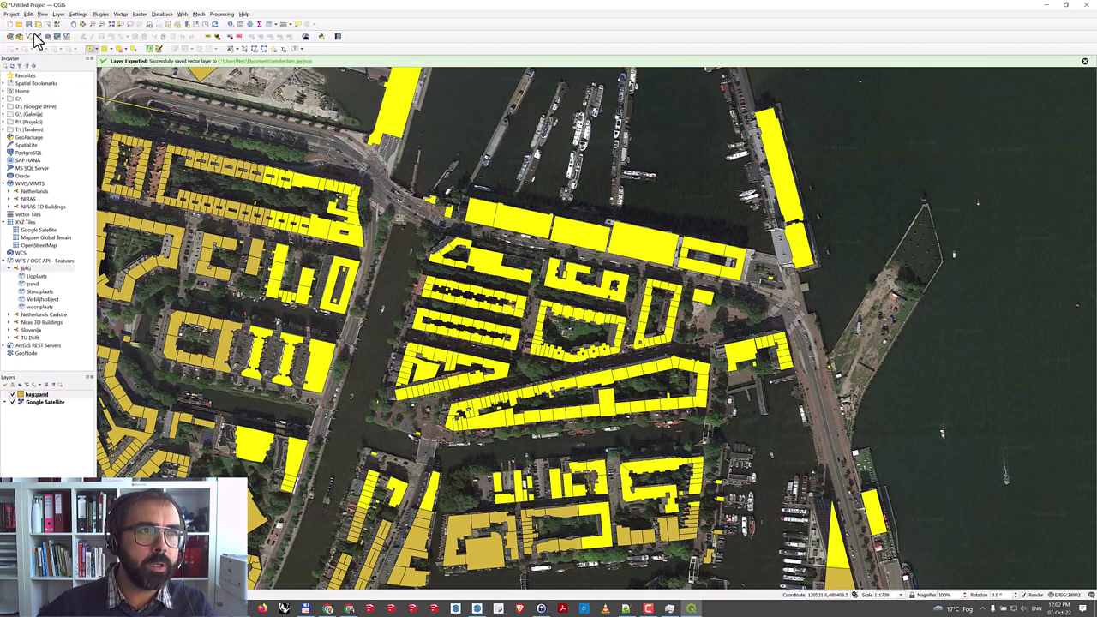
click(29, 16)
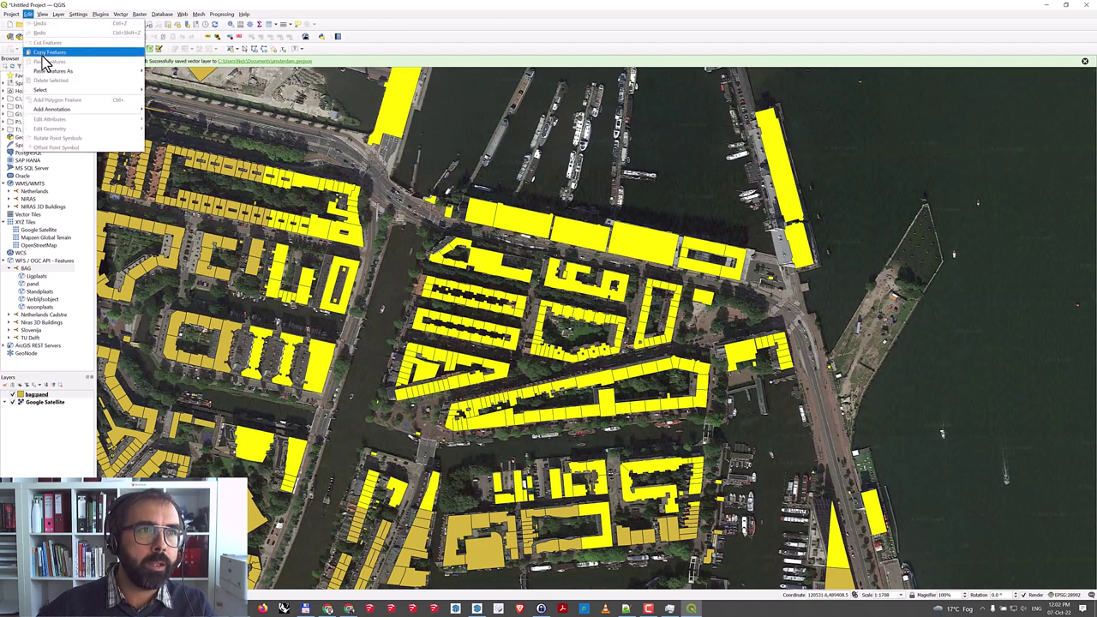
mouse_move(45, 72)
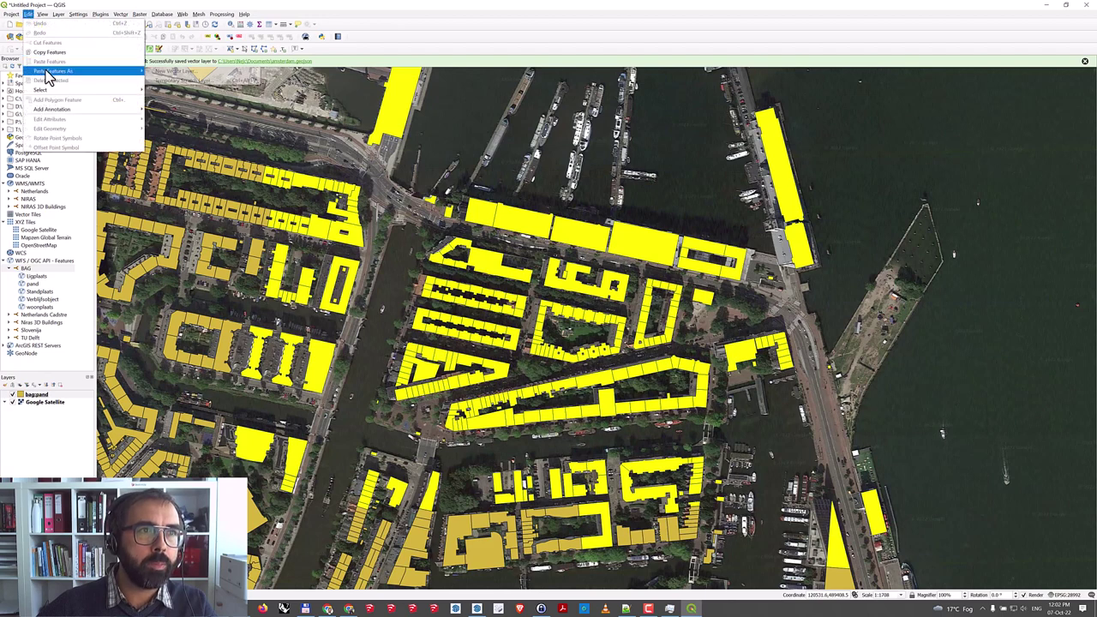
Paste the buildings as a new GeoJSON layer in EPSG:28992 Amersfoort / RD New and browse for its file.
click(203, 73)
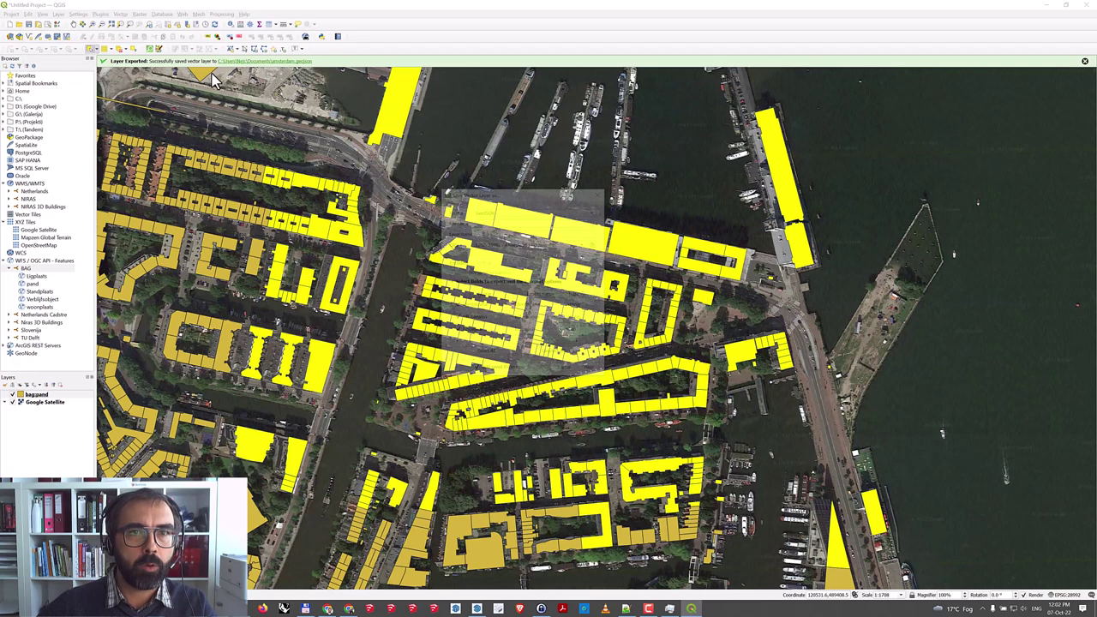
click(514, 211)
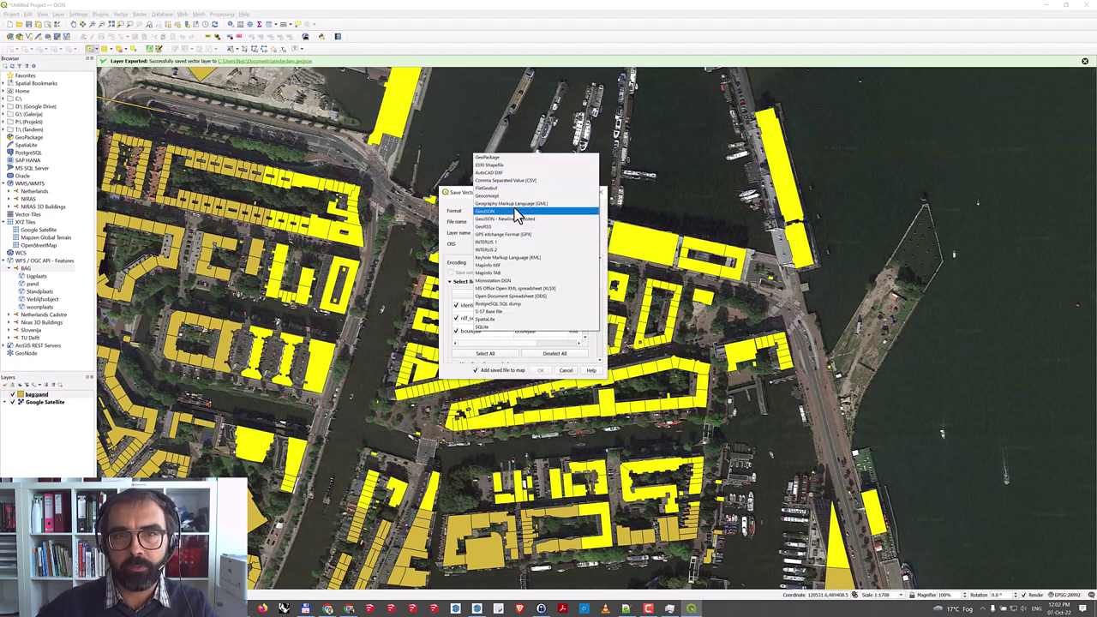
click(517, 212)
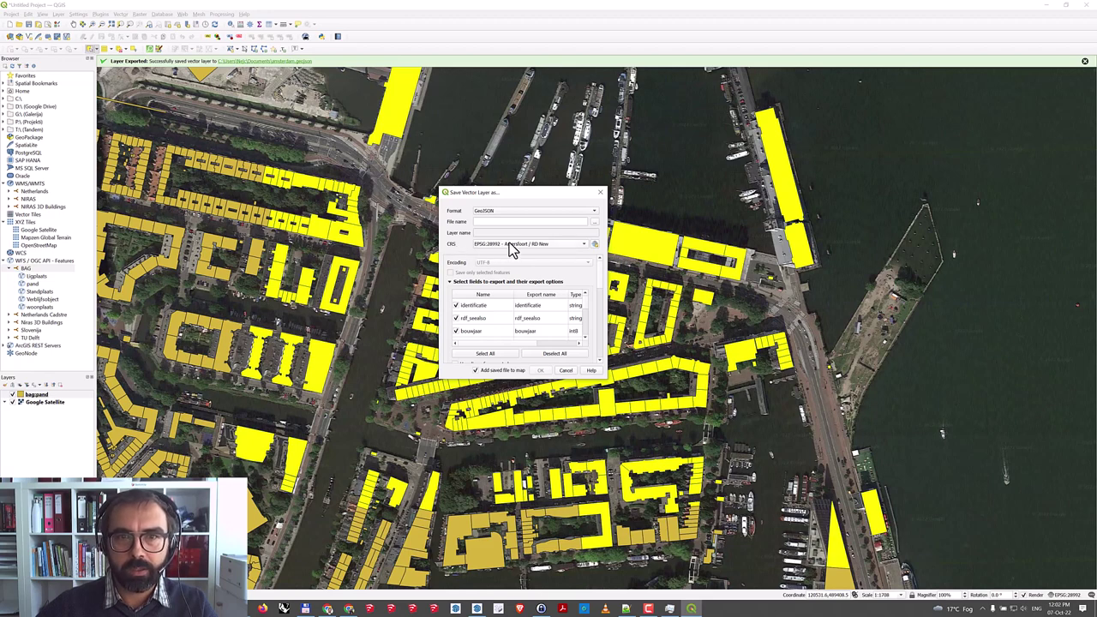
mouse_move(497, 248)
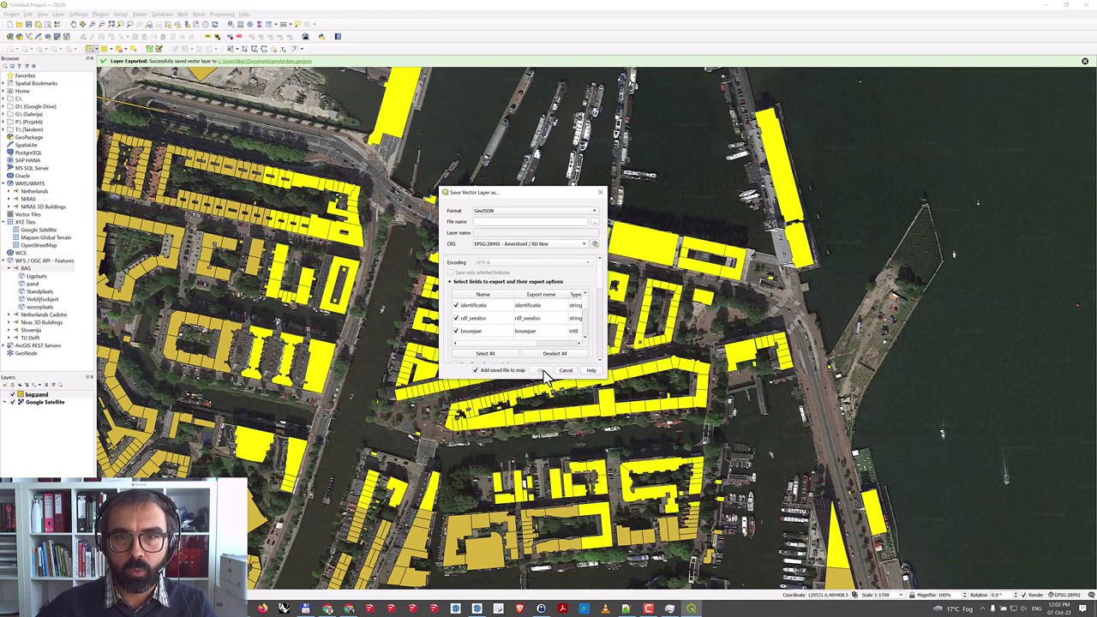
click(595, 223)
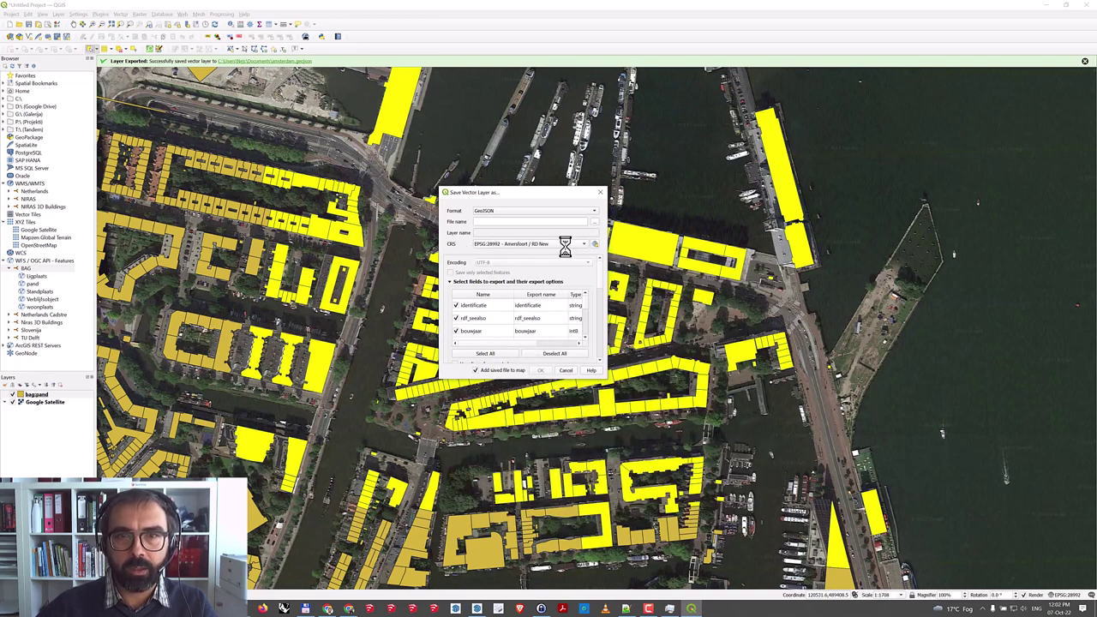
Save the export to Documents as amsterdam_amersfoort.geojson and add it as a layer.
click(632, 262)
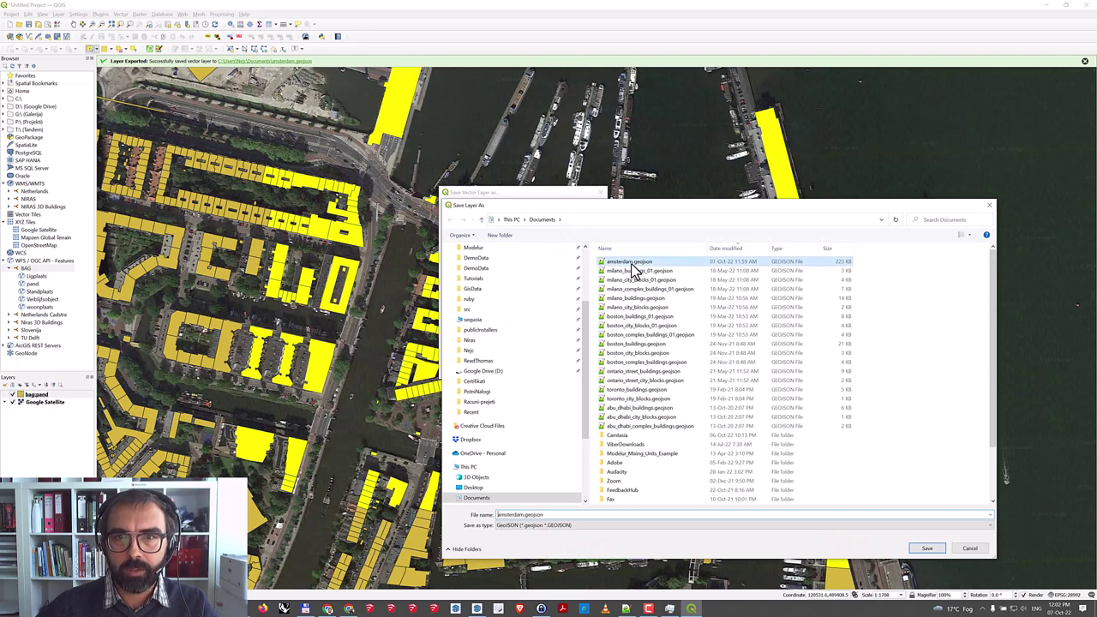
click(525, 514)
click(523, 514)
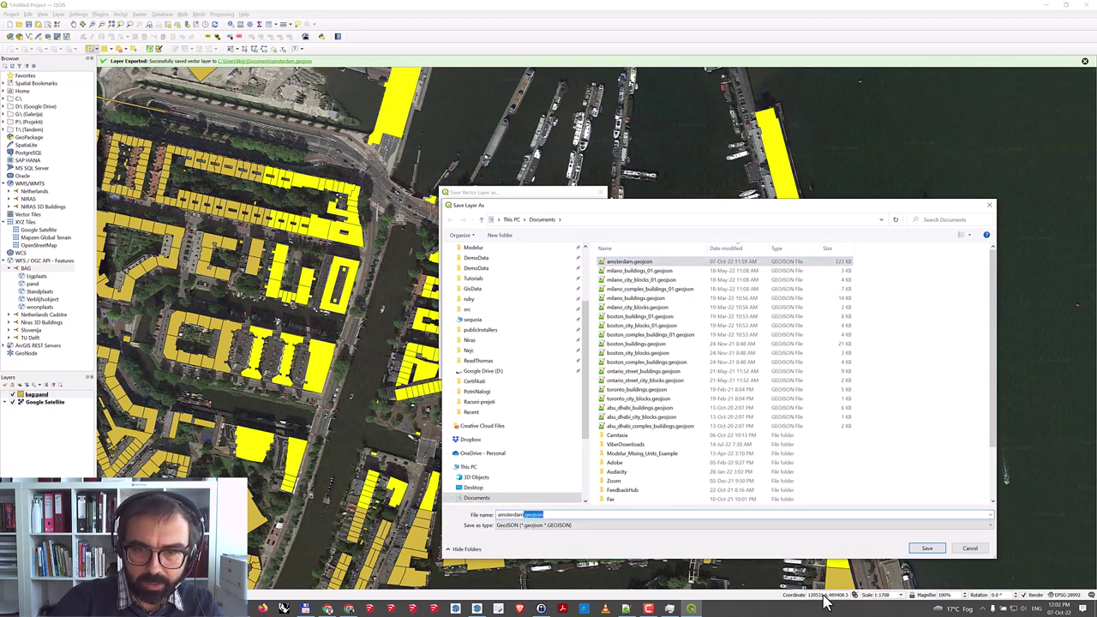
text(_amersfoort)
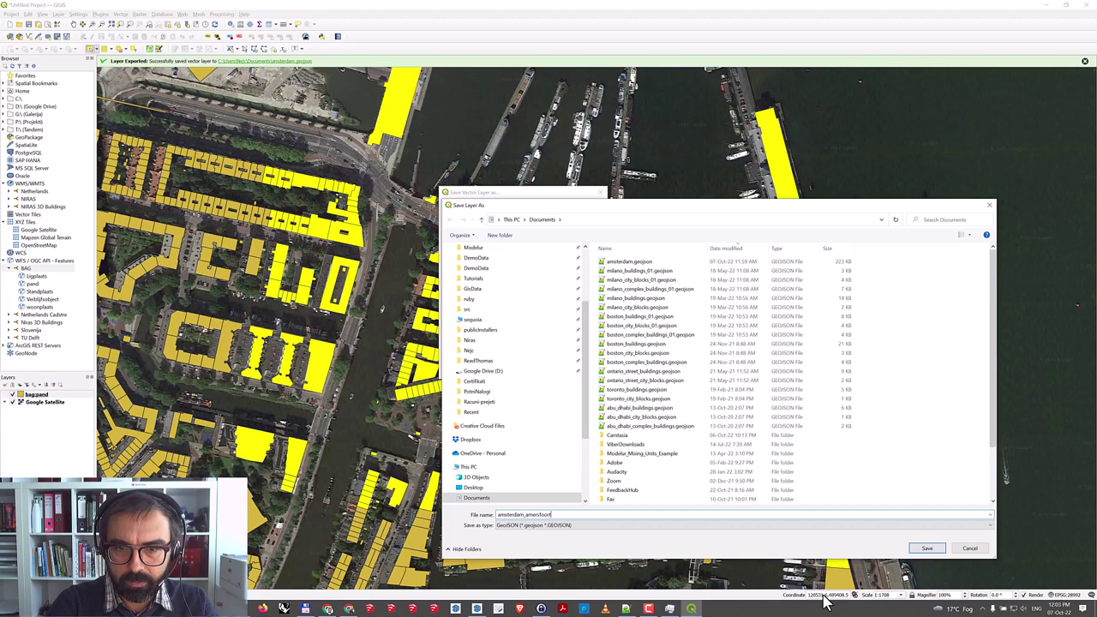
key(Return)
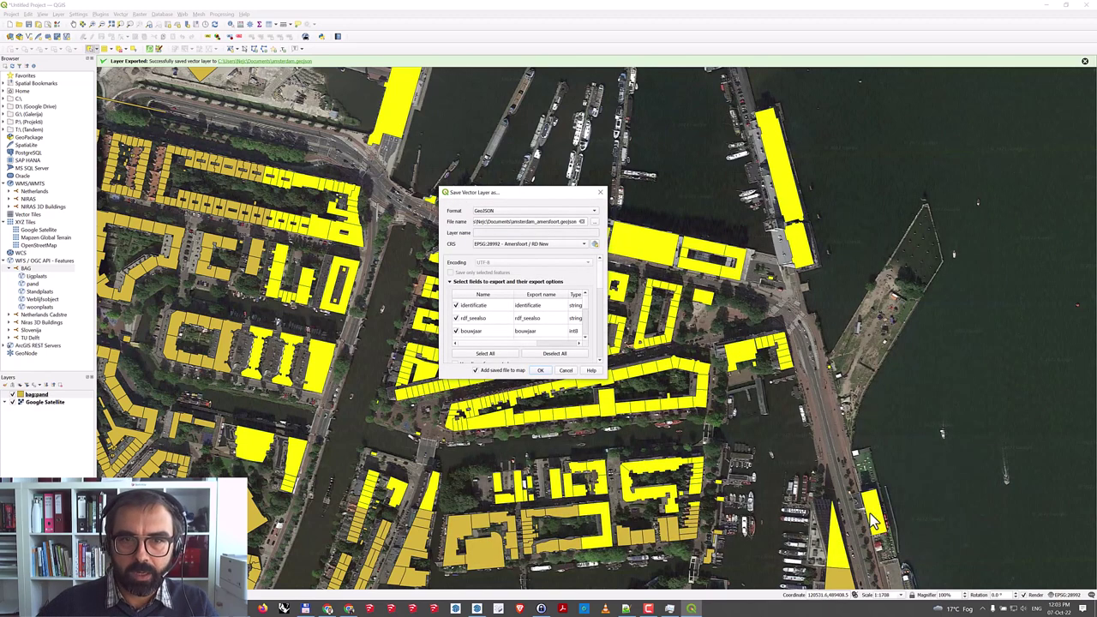
click(540, 370)
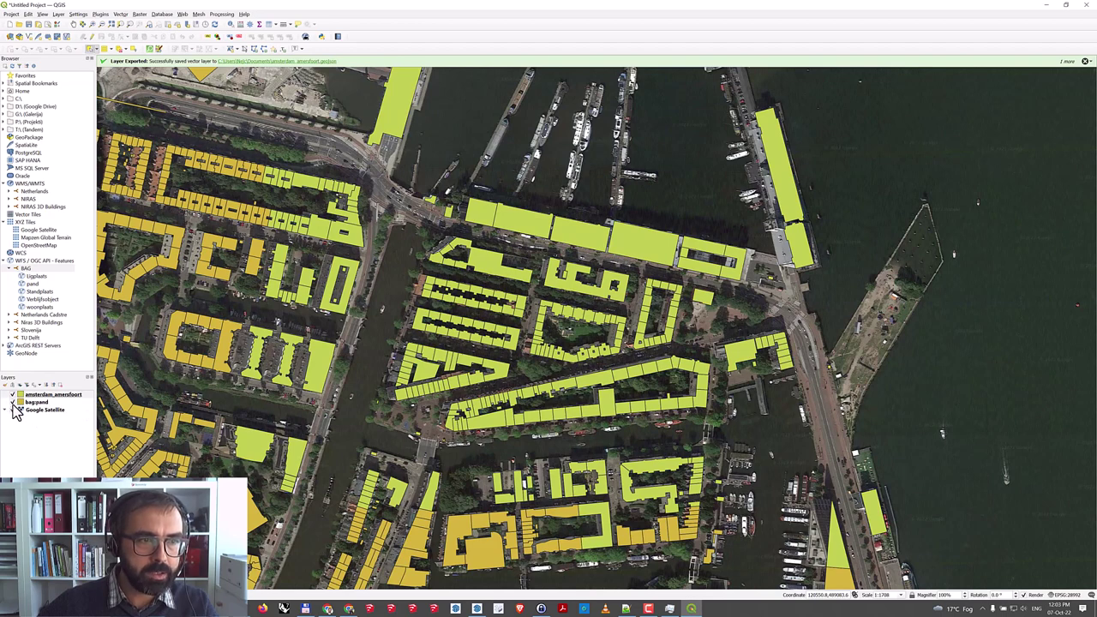
Hide the original bag:pand layer so only the green amsterdam_amersfoort buildings show.
click(13, 403)
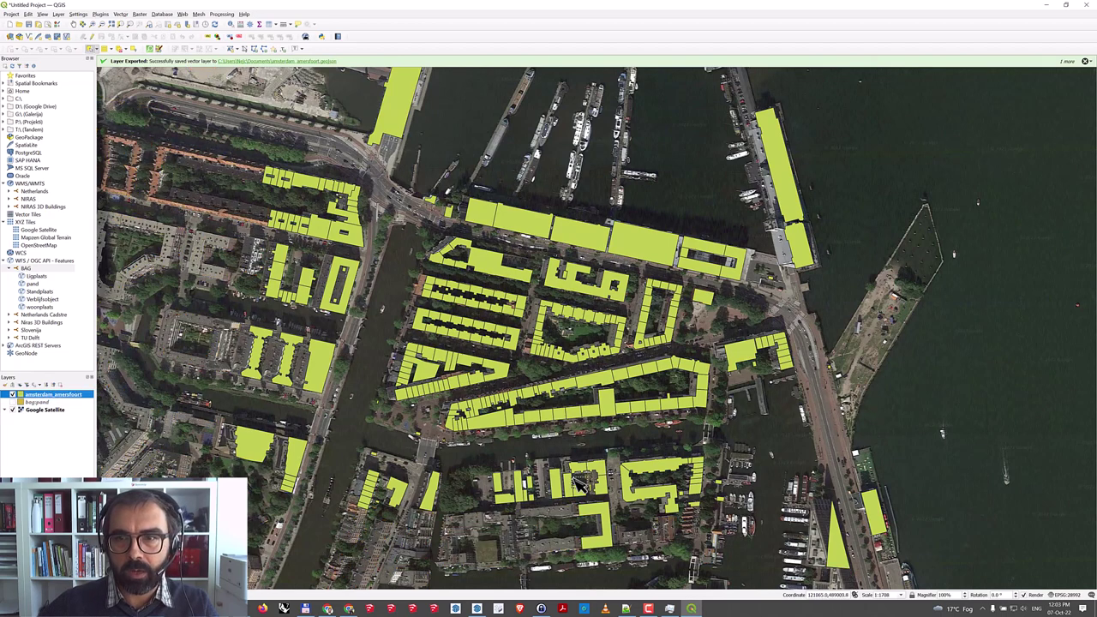
In SketchUp's Modelur GIS import, load amsterdam.geojson, dismiss the WGS84 warning, and return to QGIS.
click(483, 608)
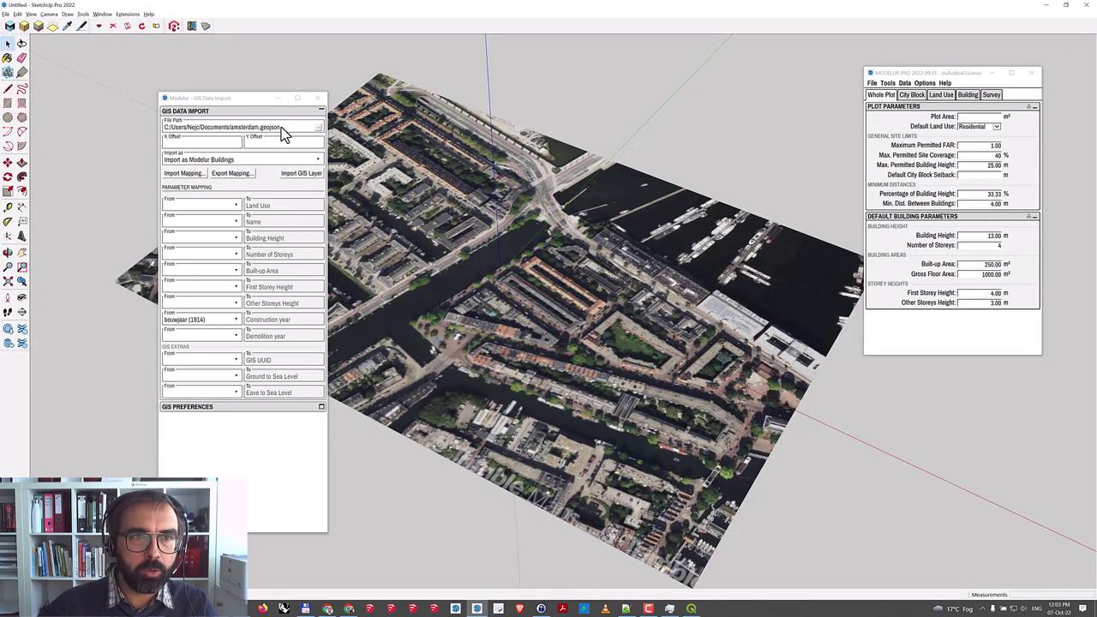
click(310, 127)
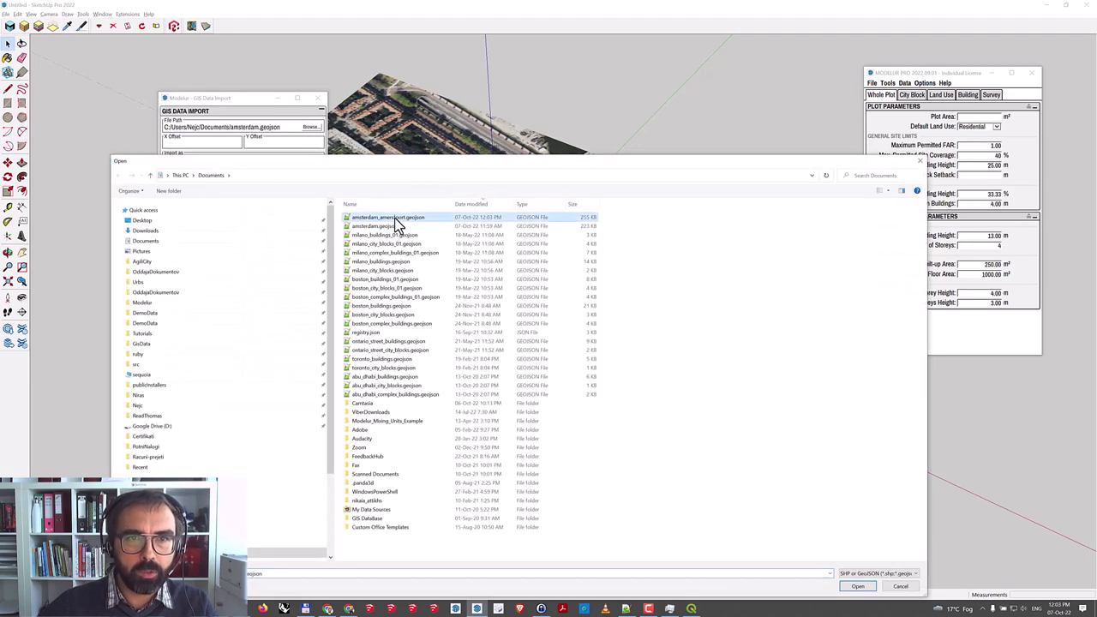
double_click(392, 226)
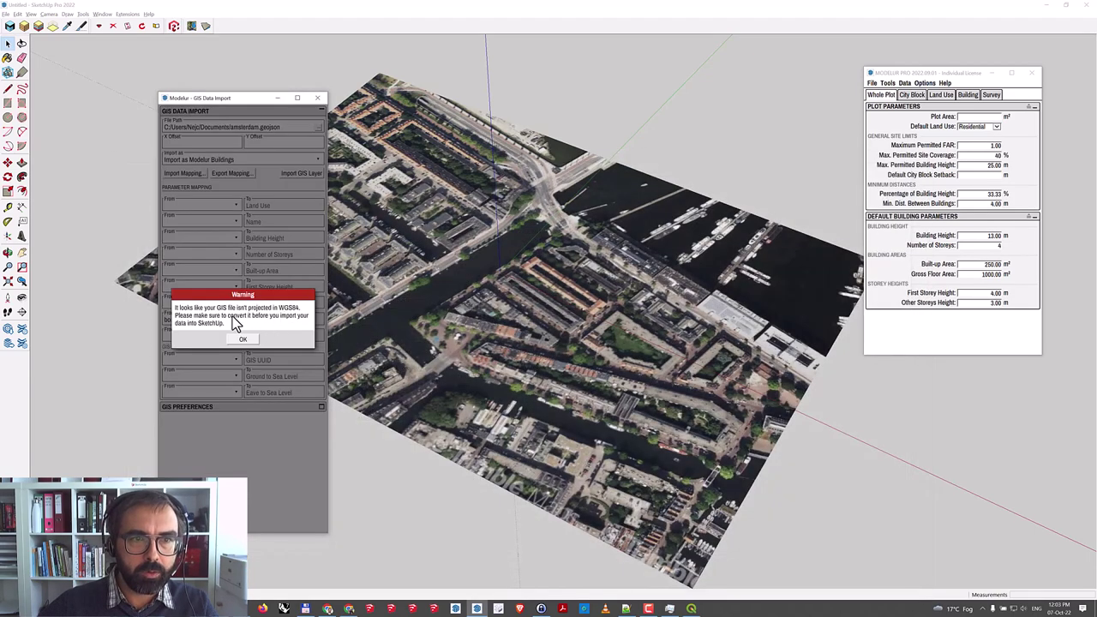
click(244, 338)
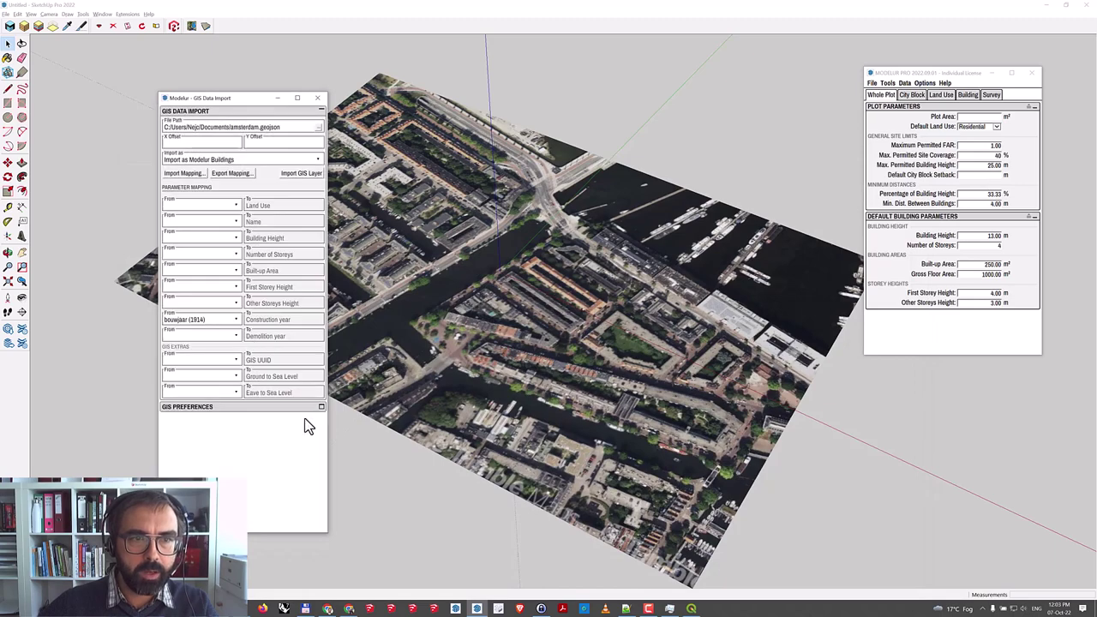
key(alt+Tab)
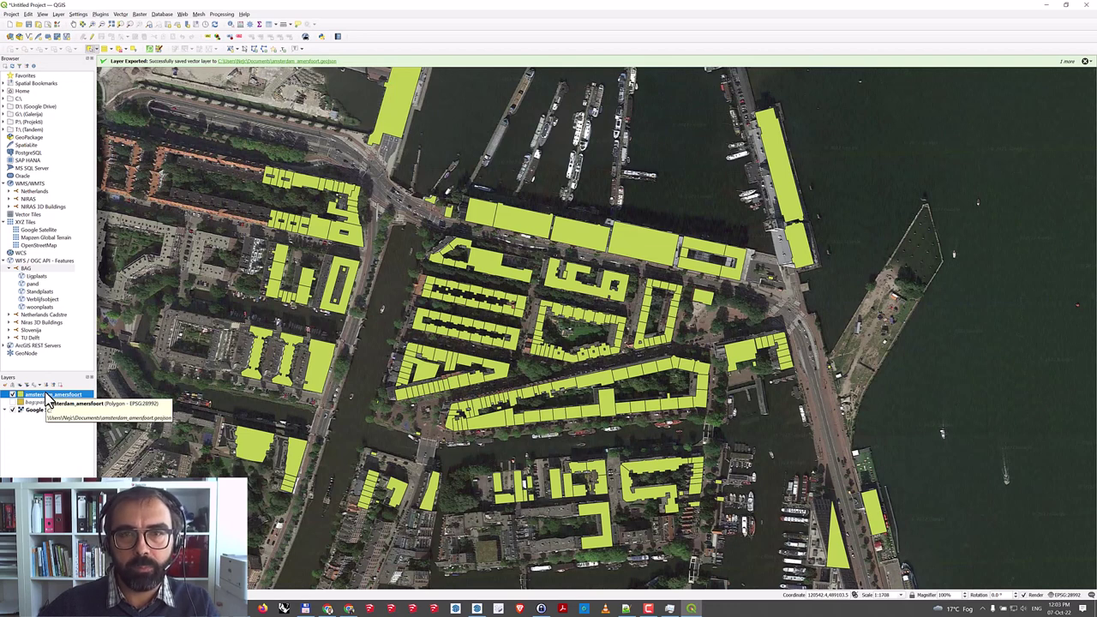
Duplicate the amsterdam_amersfoort layer and bring up the options for the top copy.
right_click(49, 399)
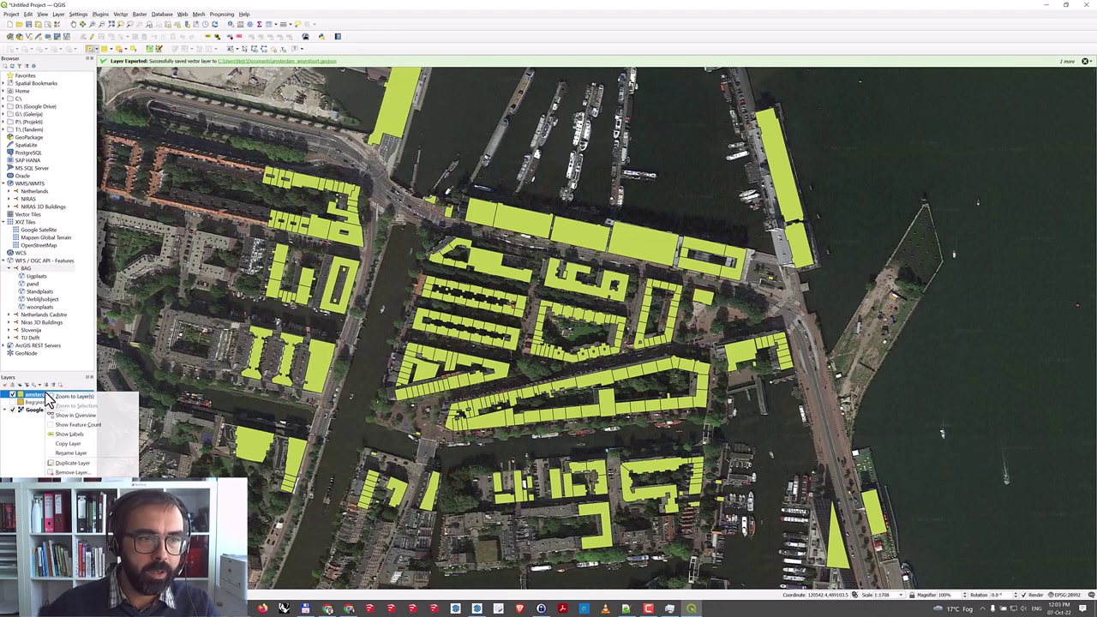
click(94, 467)
click(49, 394)
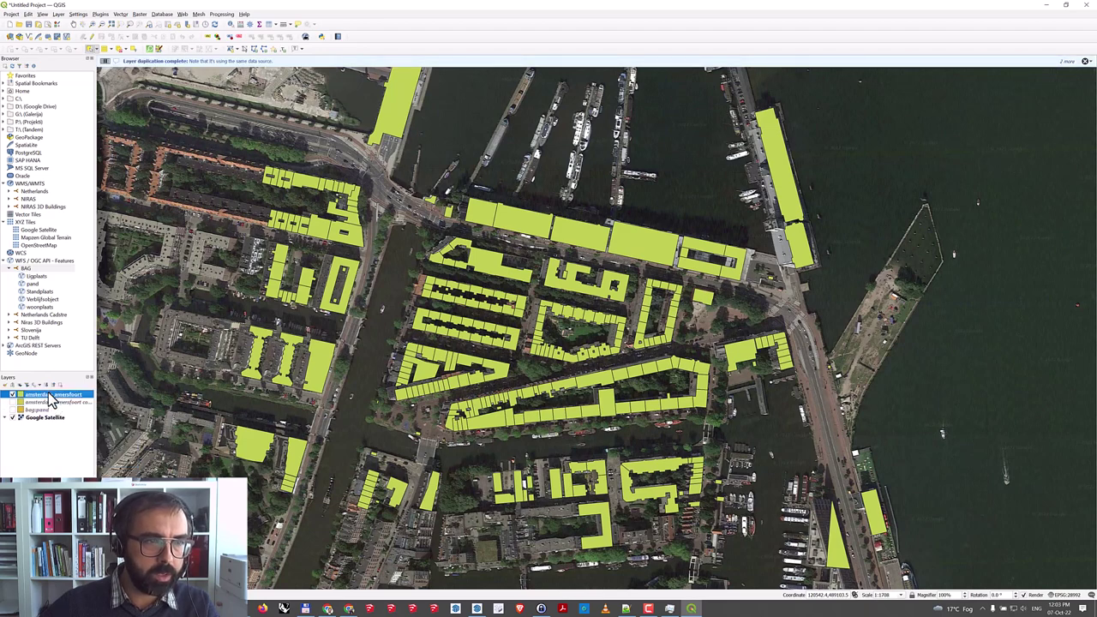
right_click(49, 396)
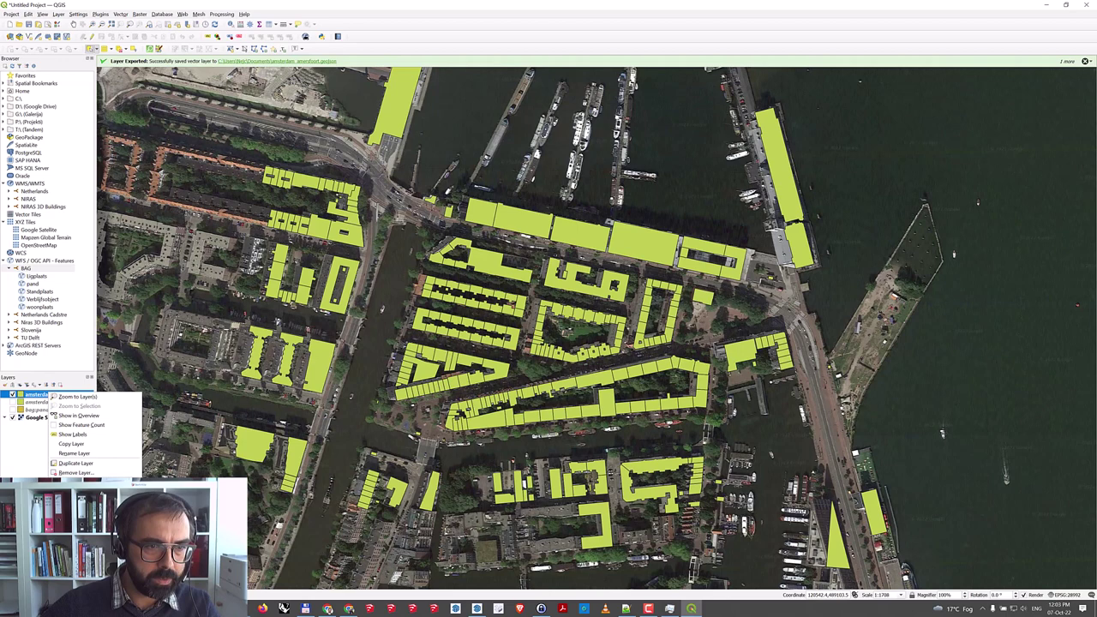
Export the layer via Save Features As with output CRS EPSG:4326 - WGS 84.
click(171, 572)
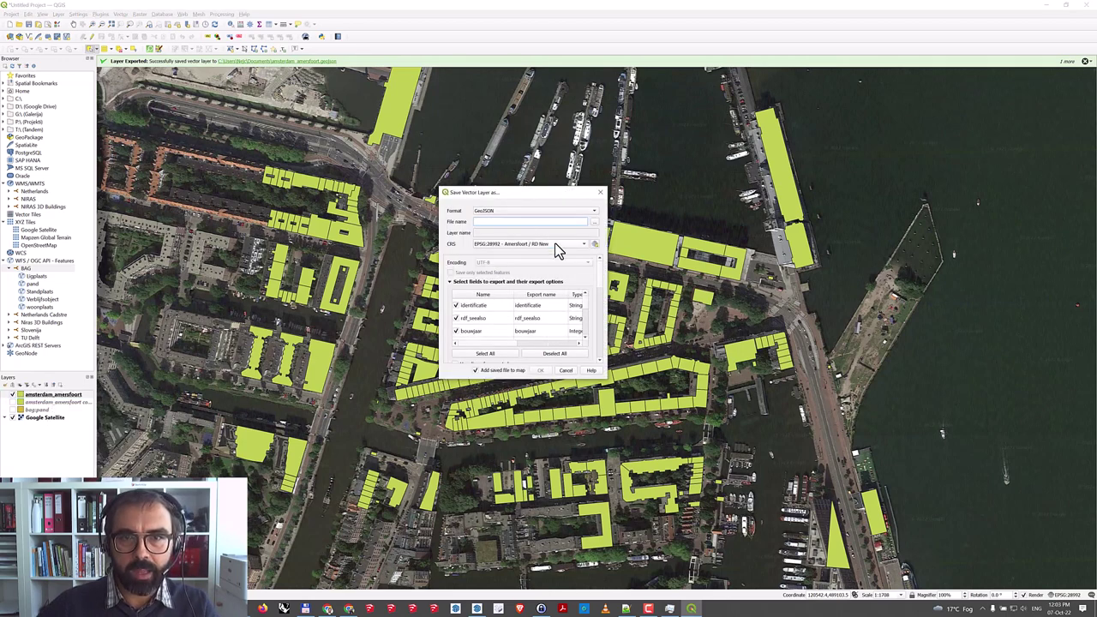
mouse_move(488, 250)
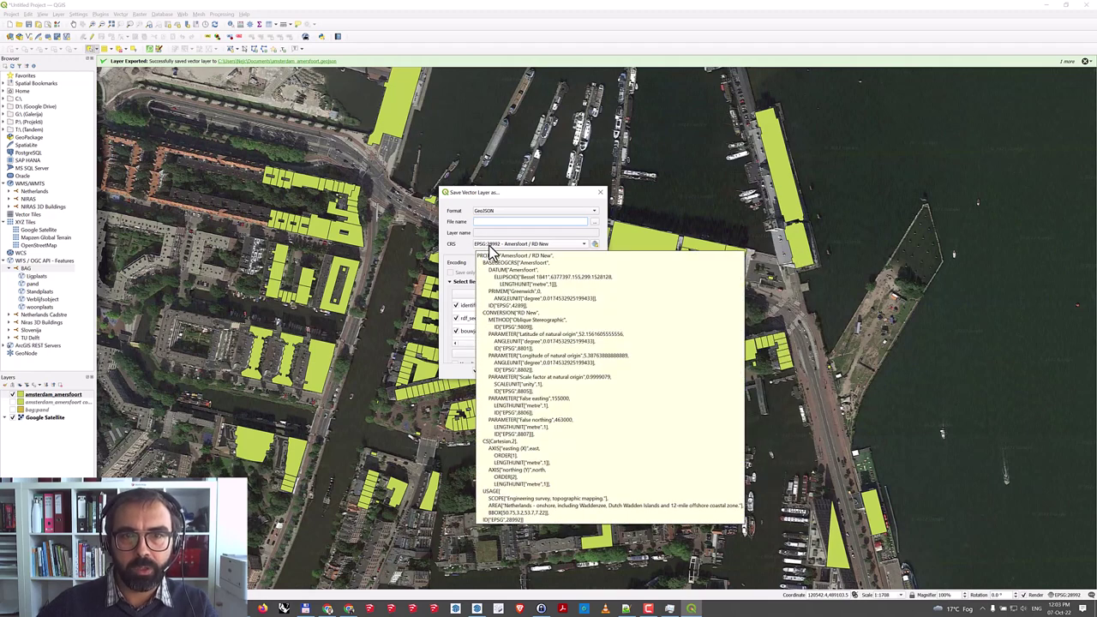
click(501, 250)
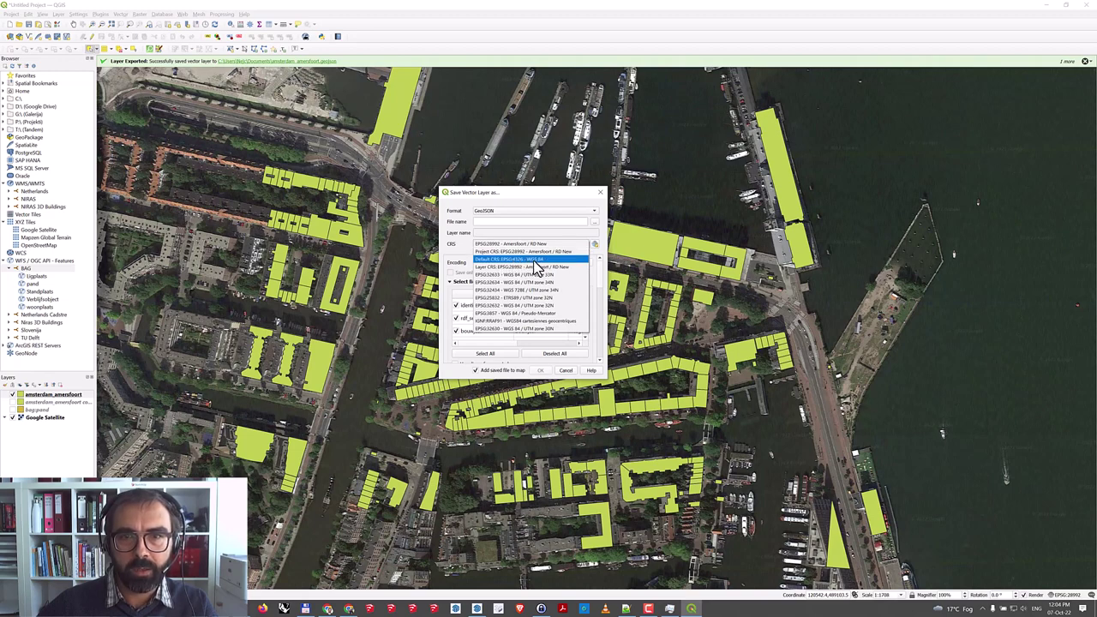
click(534, 260)
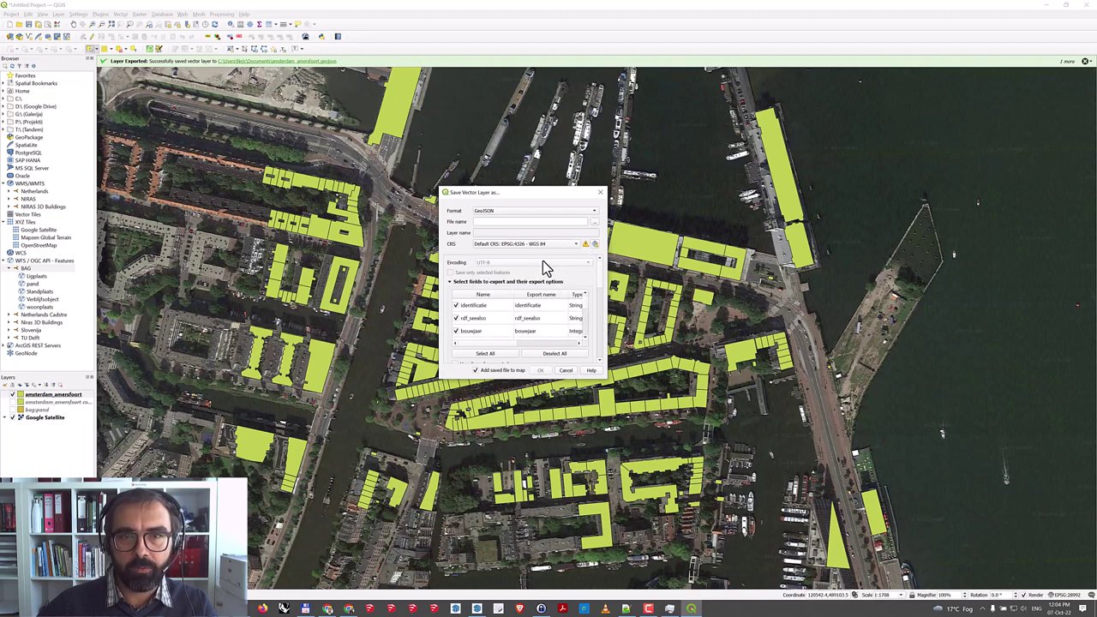
Save the WGS 84 export as amsterdam_epsg4326.geojson, add it as a layer, and return to SketchUp.
click(593, 223)
click(631, 272)
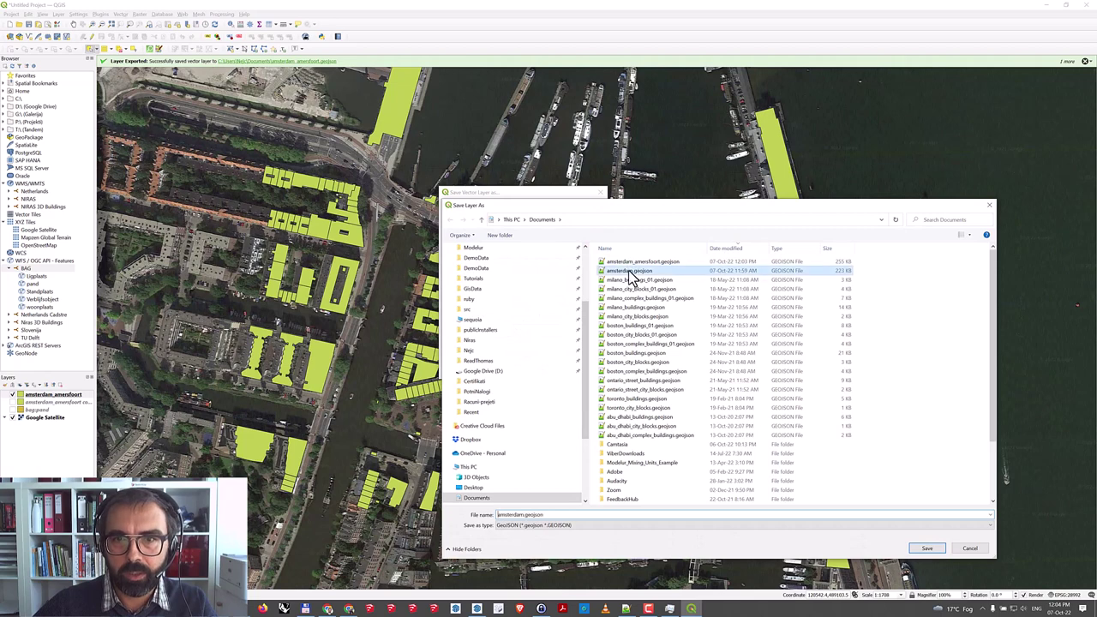
click(520, 514)
click(521, 514)
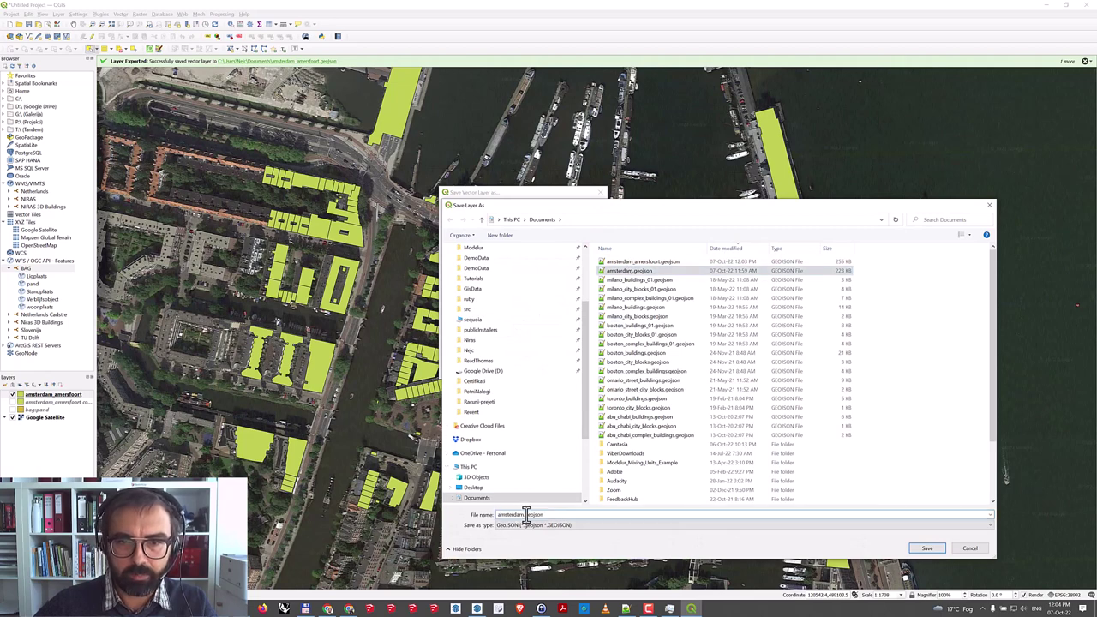
text(_epsg4326)
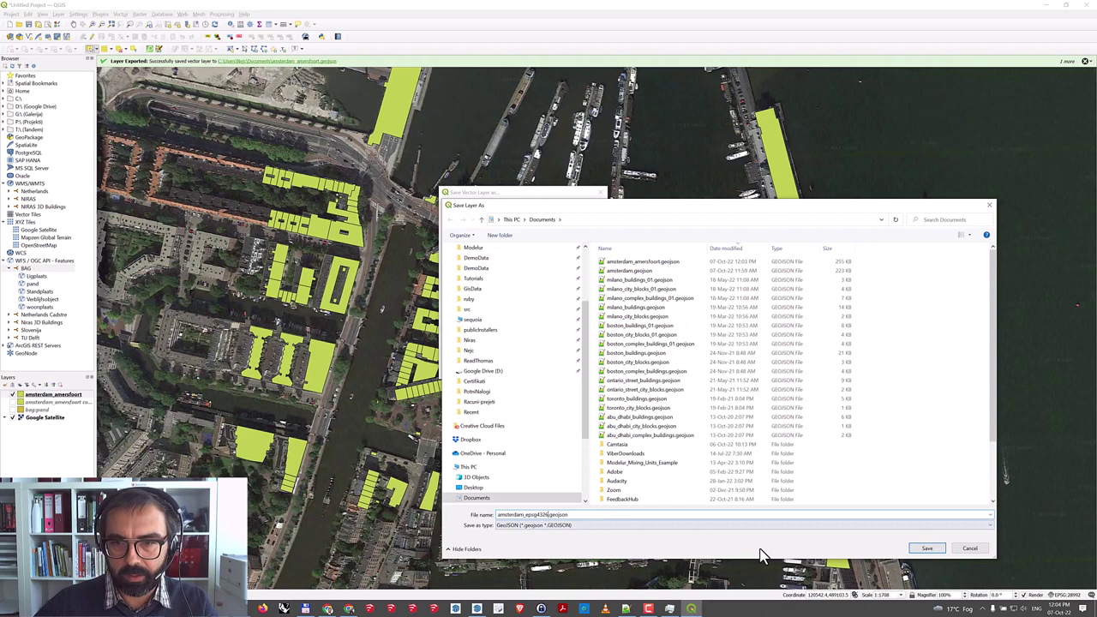
click(923, 547)
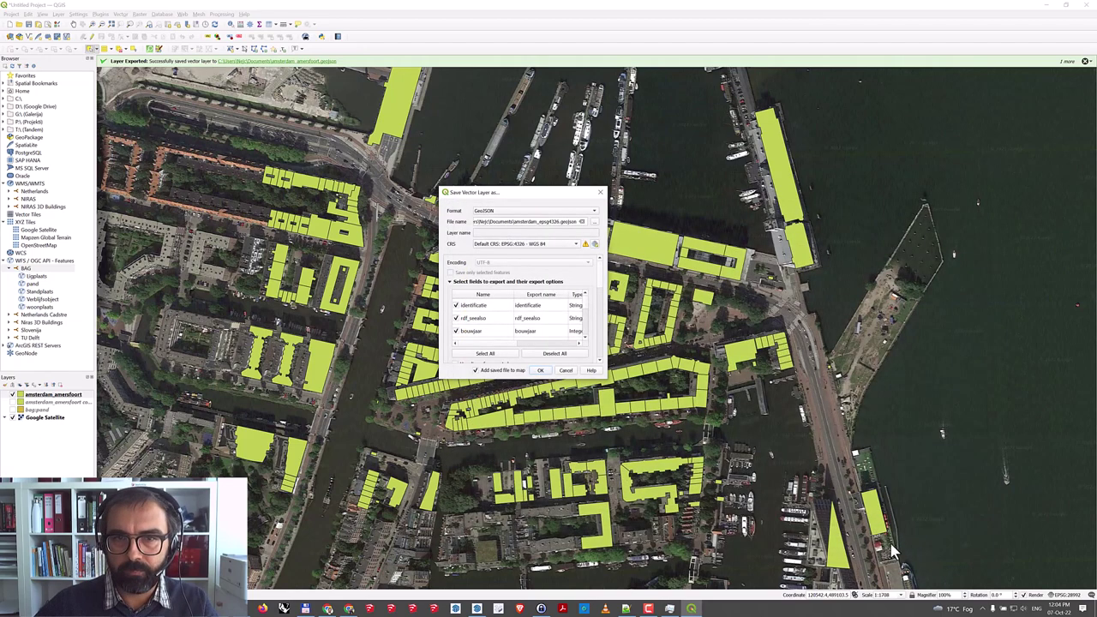
click(541, 371)
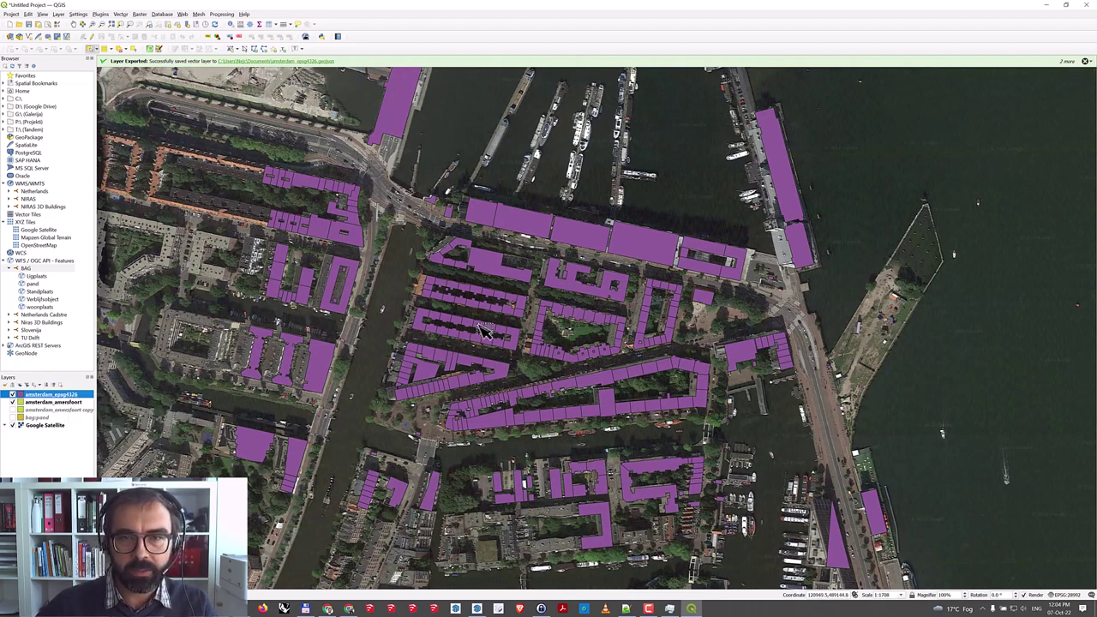
key(alt+Tab)
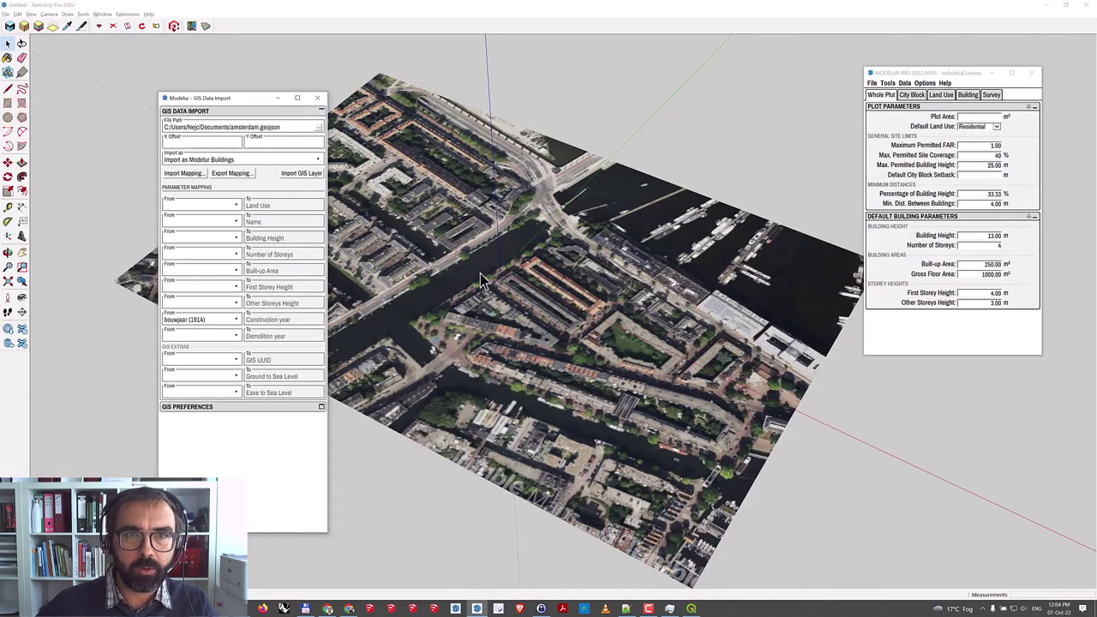
Choose amsterdam_epsg4326.geojson as the file for Modelur's GIS import.
click(316, 126)
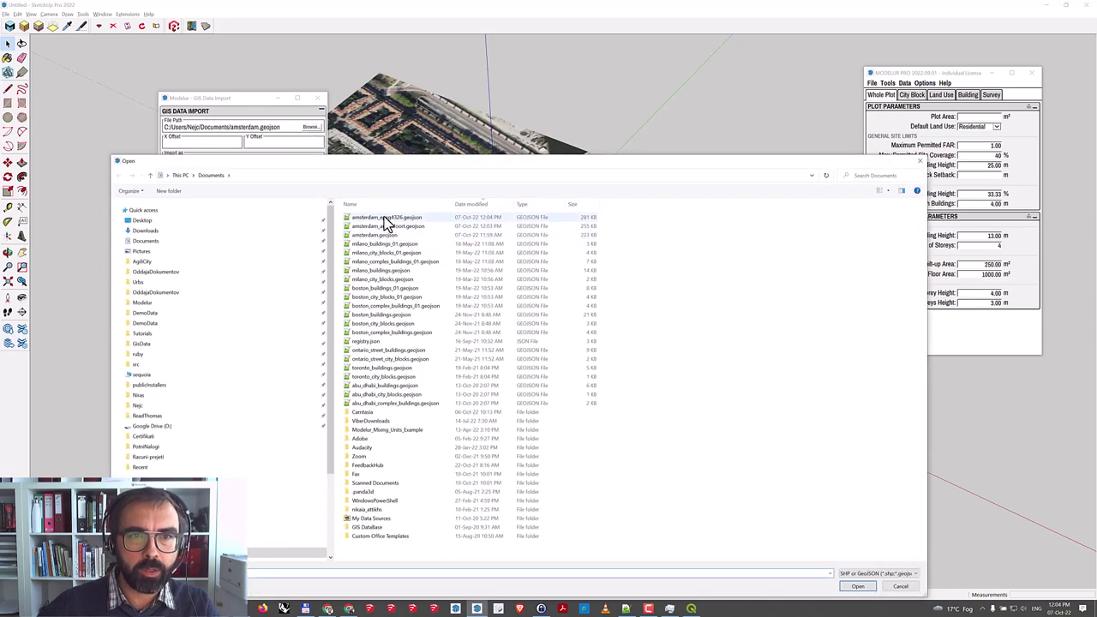
click(387, 219)
double_click(390, 219)
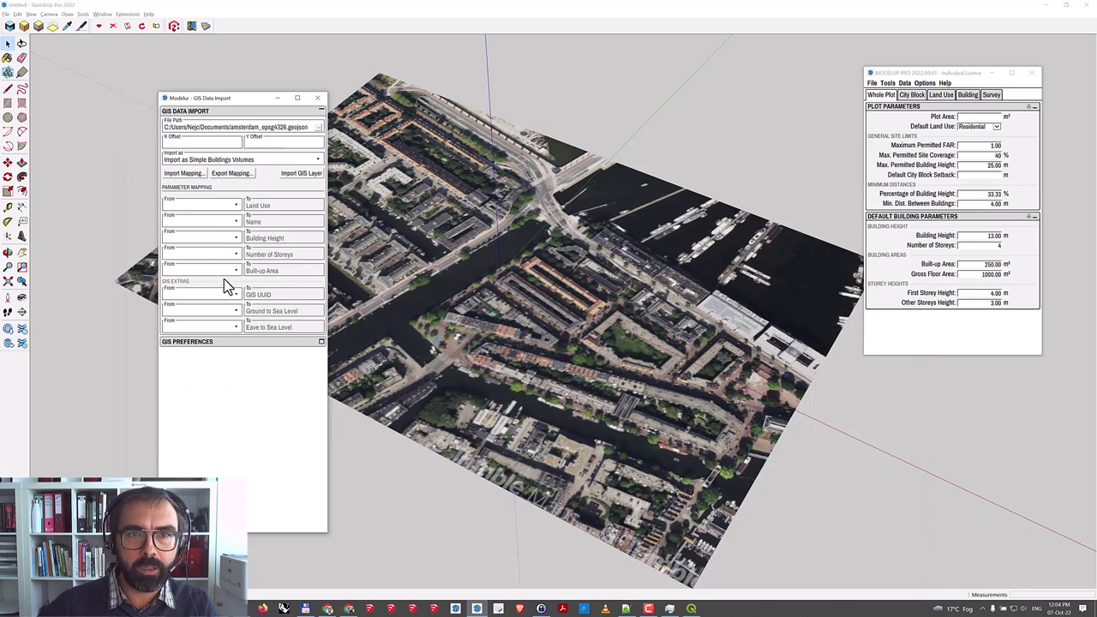
Set the import type to Modelur Buildings and open the Construction year attribute list.
click(254, 161)
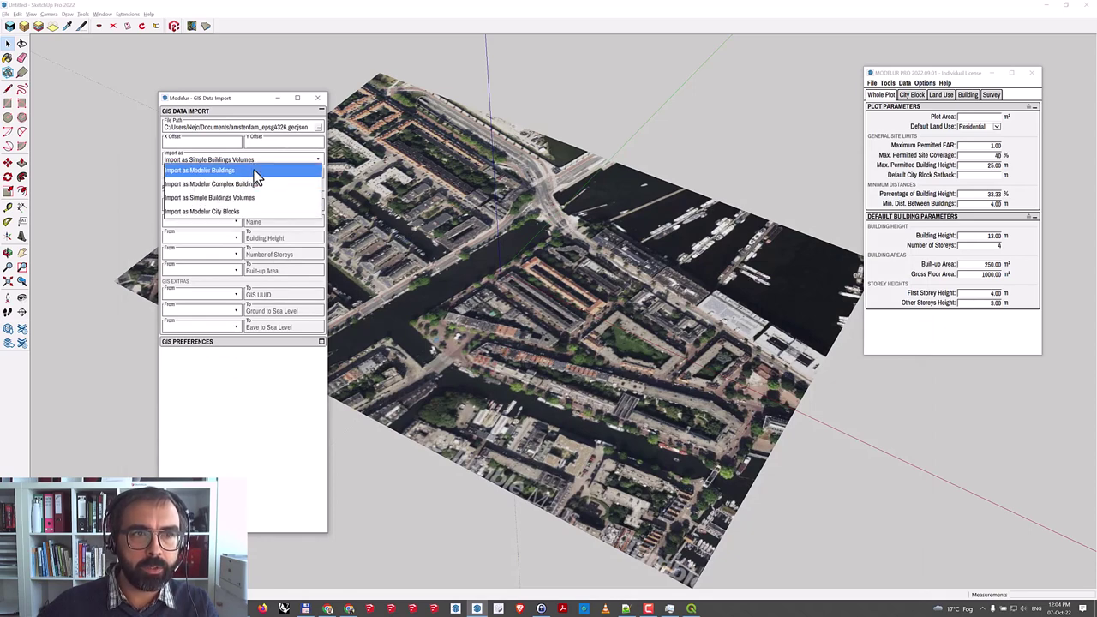
click(254, 170)
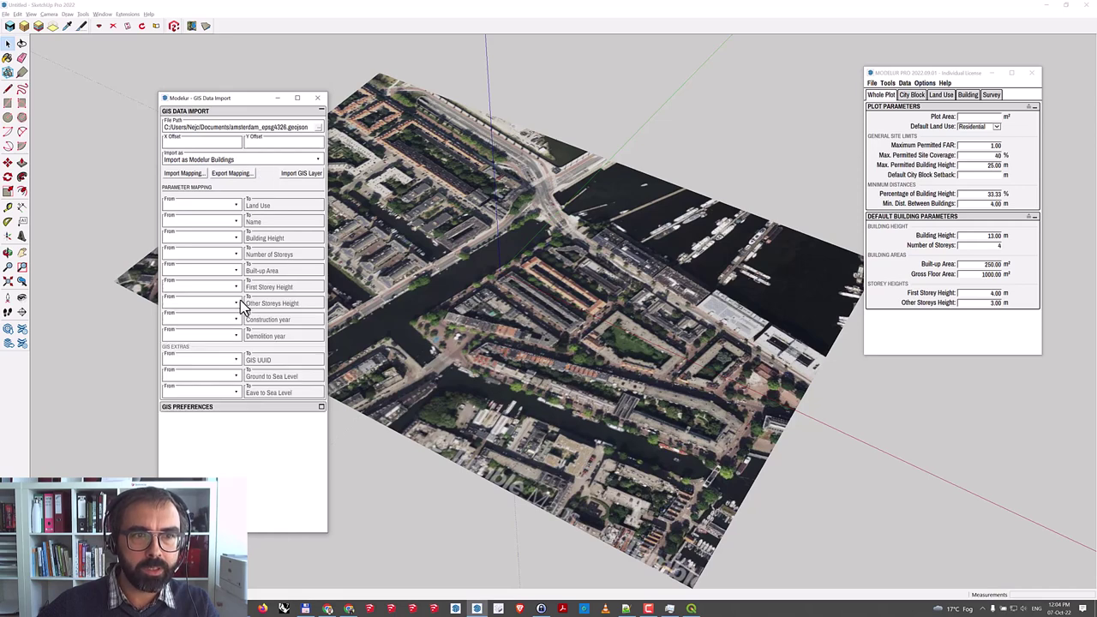
click(215, 320)
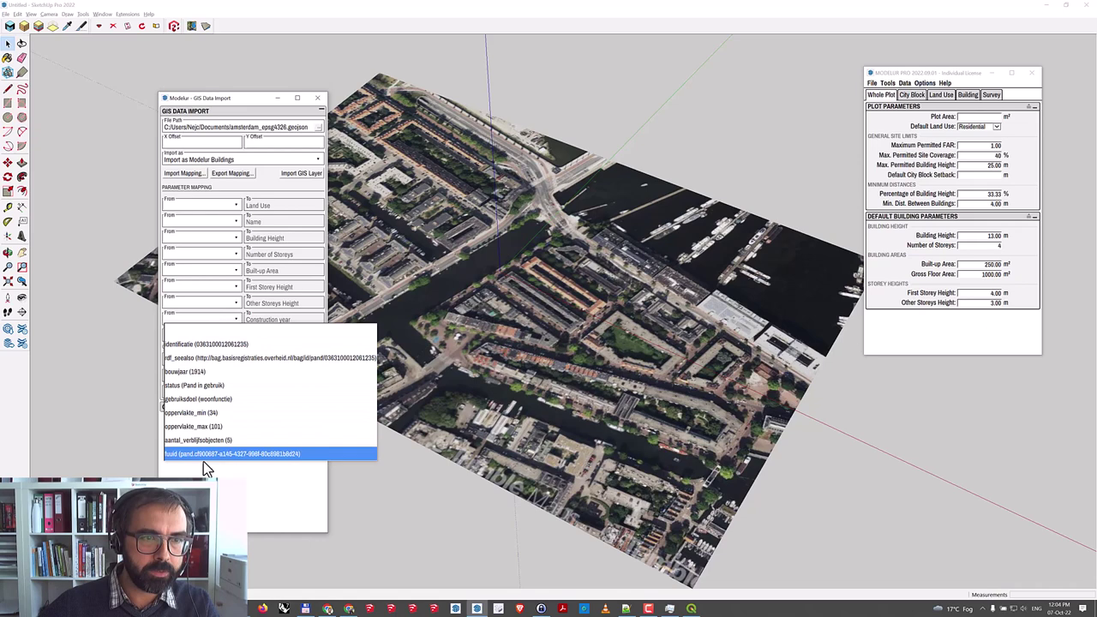
Use bouwjaar for construction year, import the GIS layer as buildings, and return to QGIS.
click(184, 375)
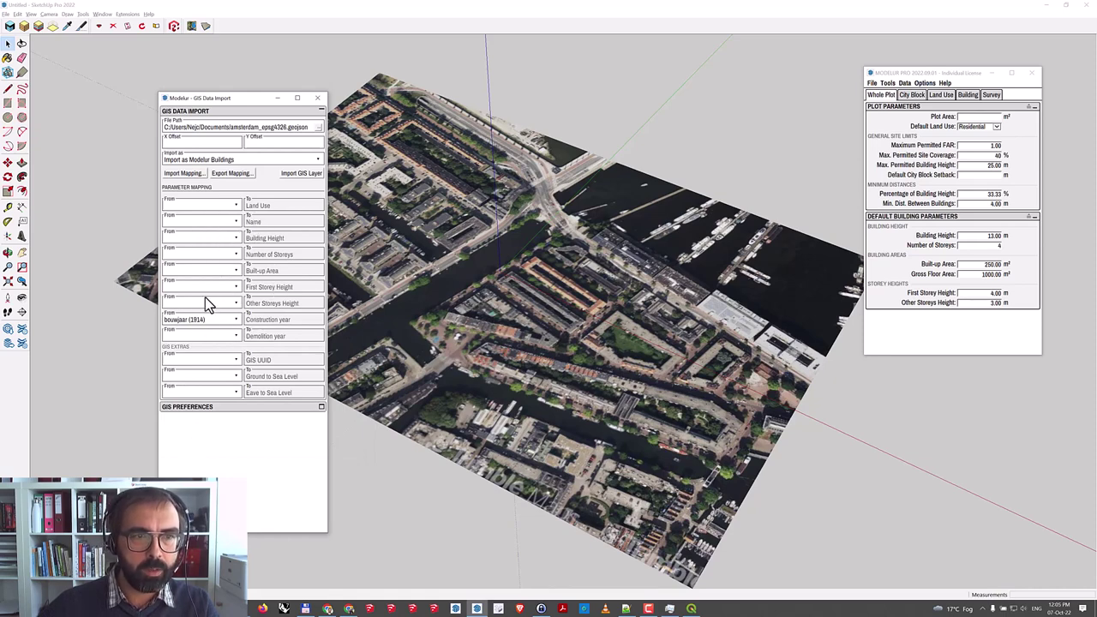
click(299, 175)
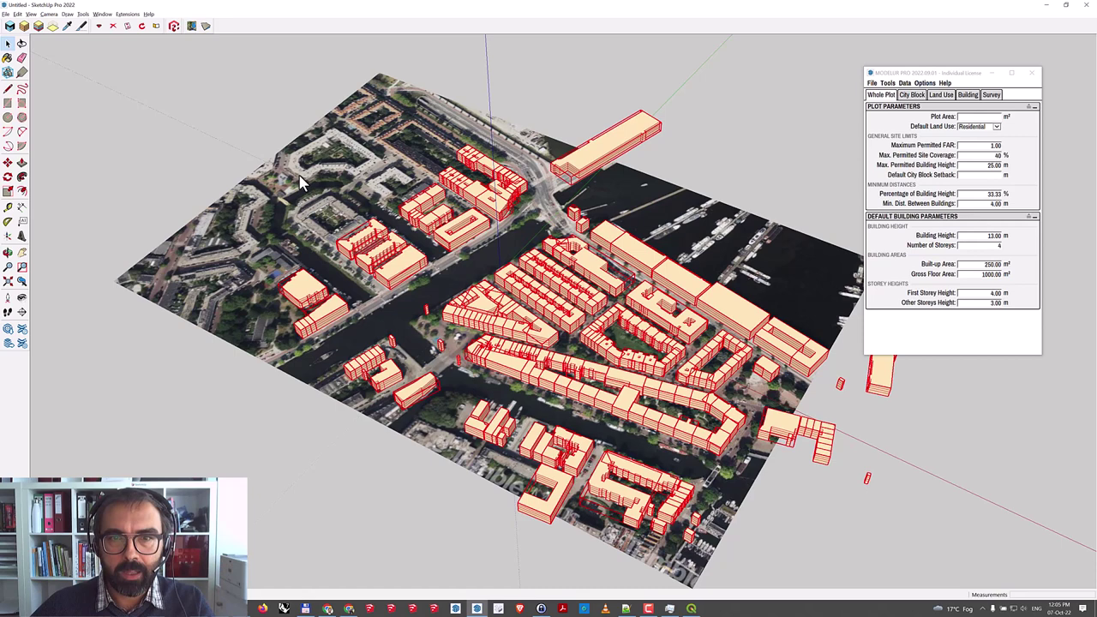
key(alt+Tab)
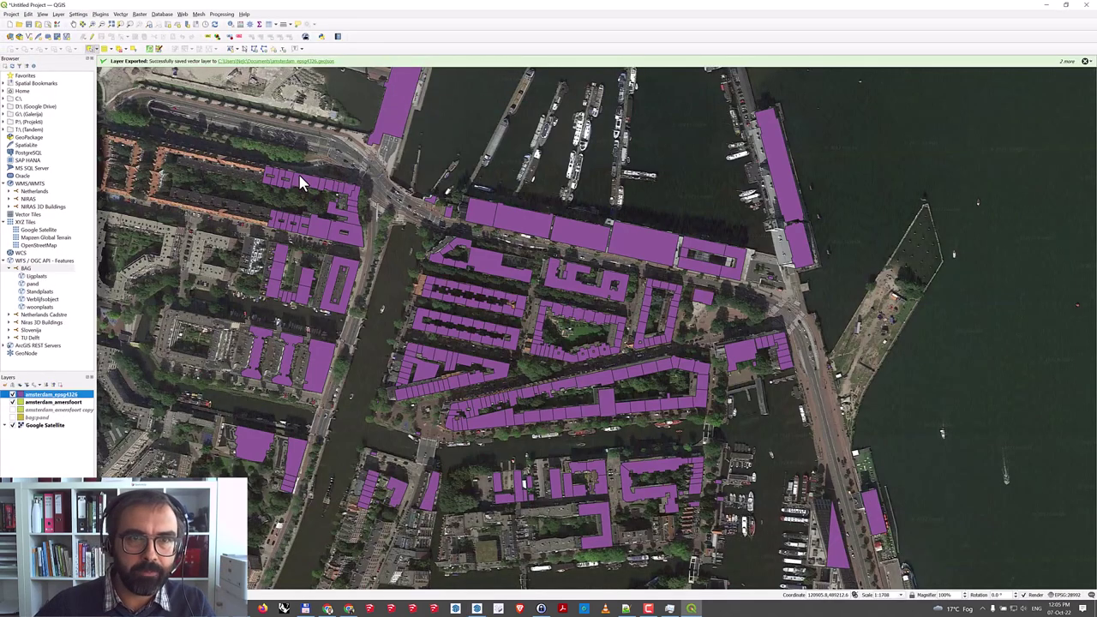
Turn on bag:pand, turn off amsterdam_amersfoort, and select the bag:pand layer.
click(13, 417)
click(13, 402)
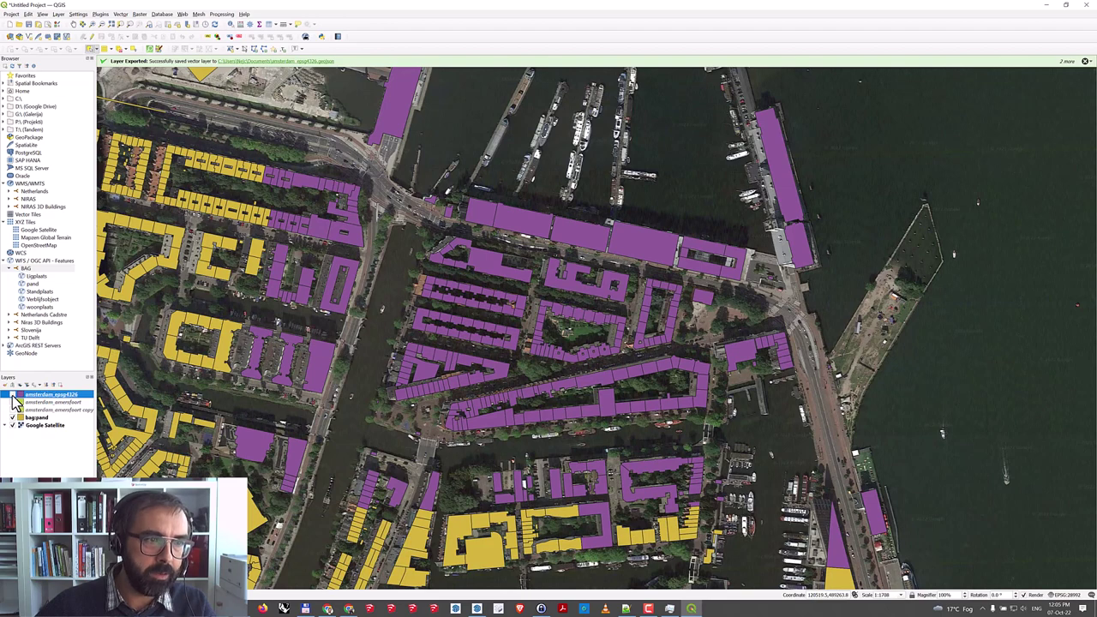
click(37, 418)
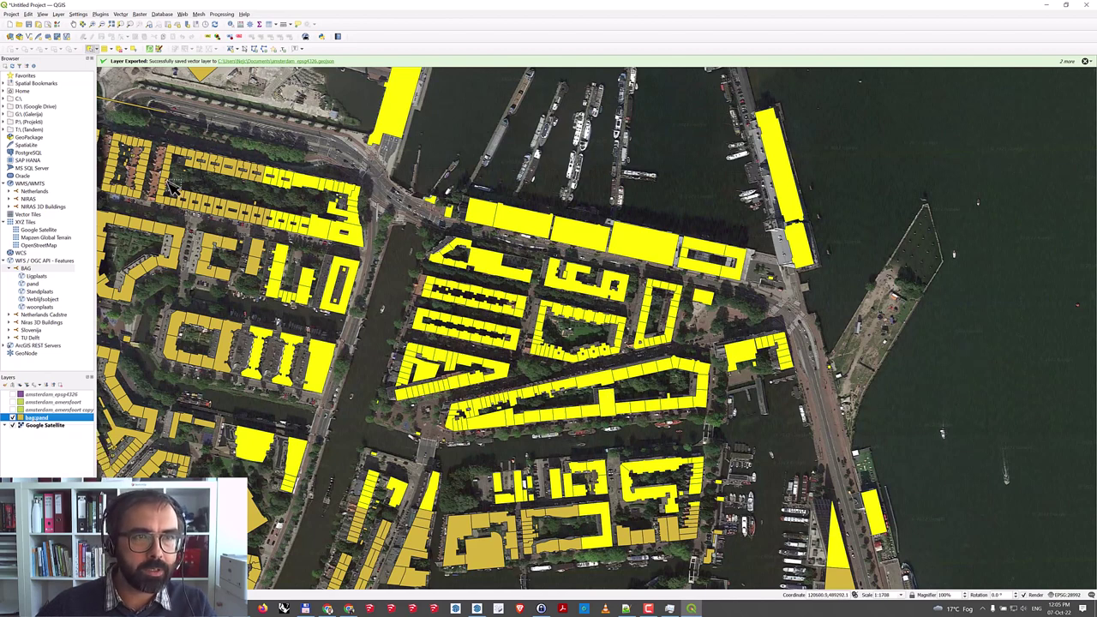
Paste the copied features as a new vector layer using CRS EPSG:4326 - WGS 84.
click(12, 14)
mouse_move(30, 15)
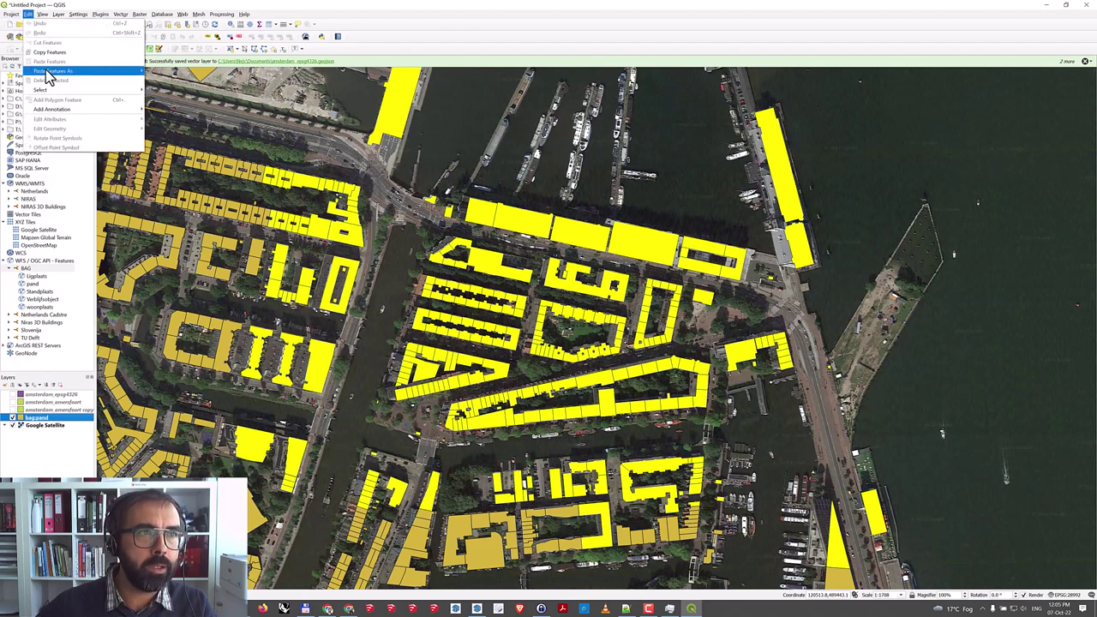
click(31, 17)
click(32, 17)
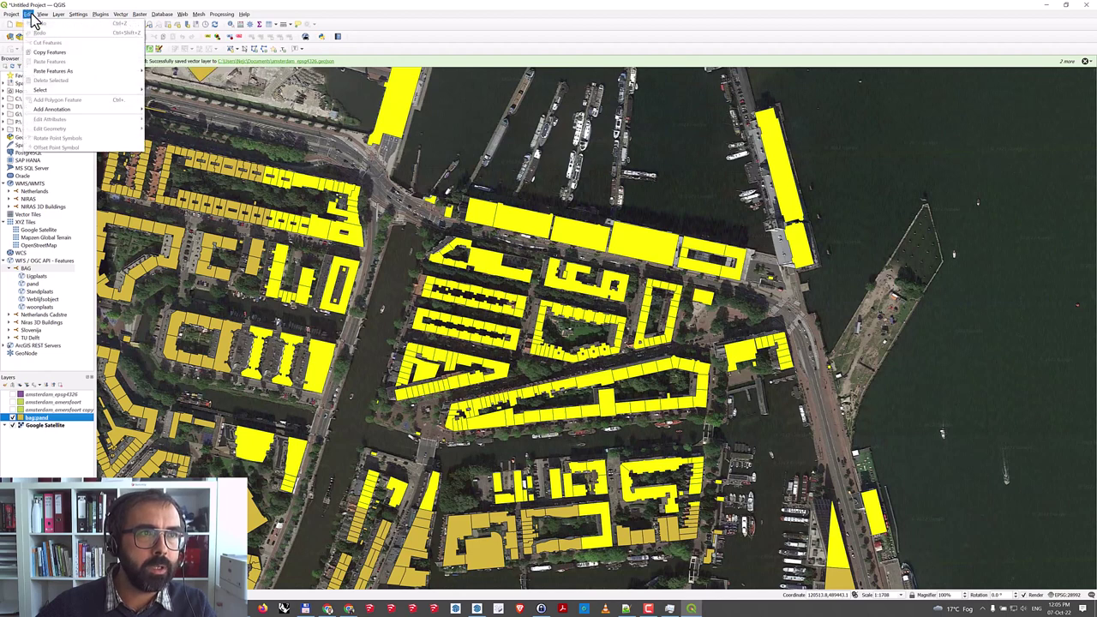
mouse_move(45, 72)
click(173, 72)
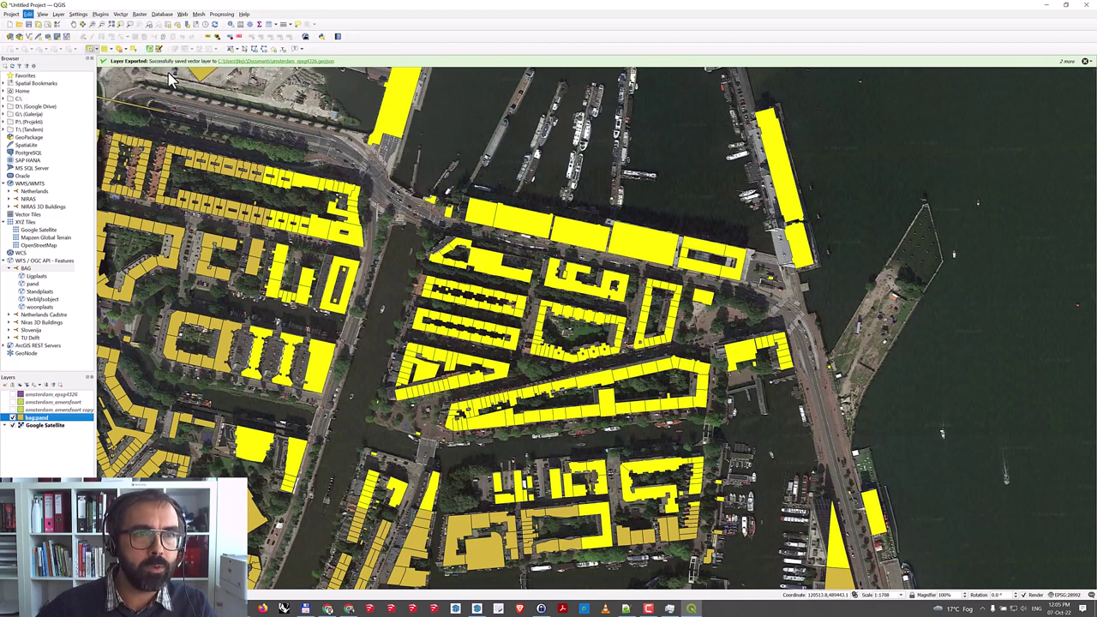
click(503, 246)
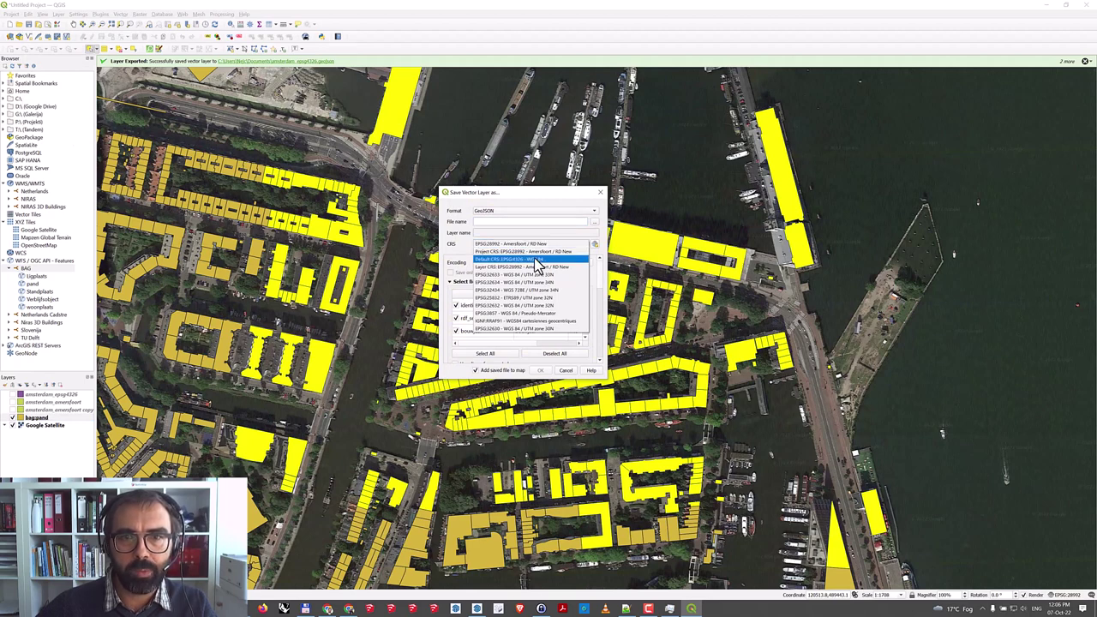
click(538, 264)
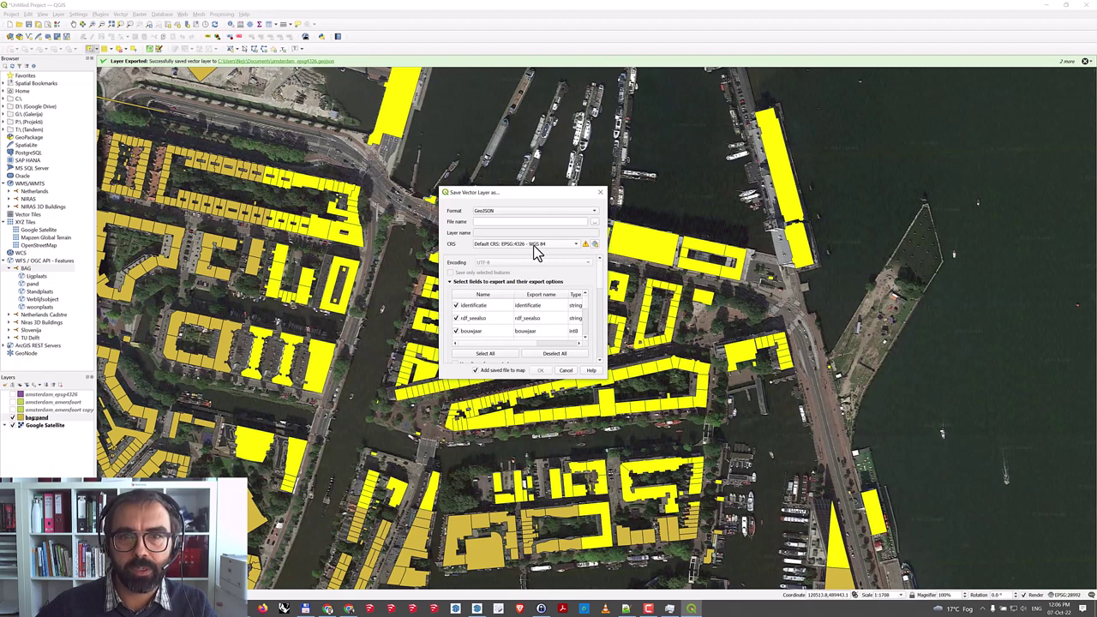